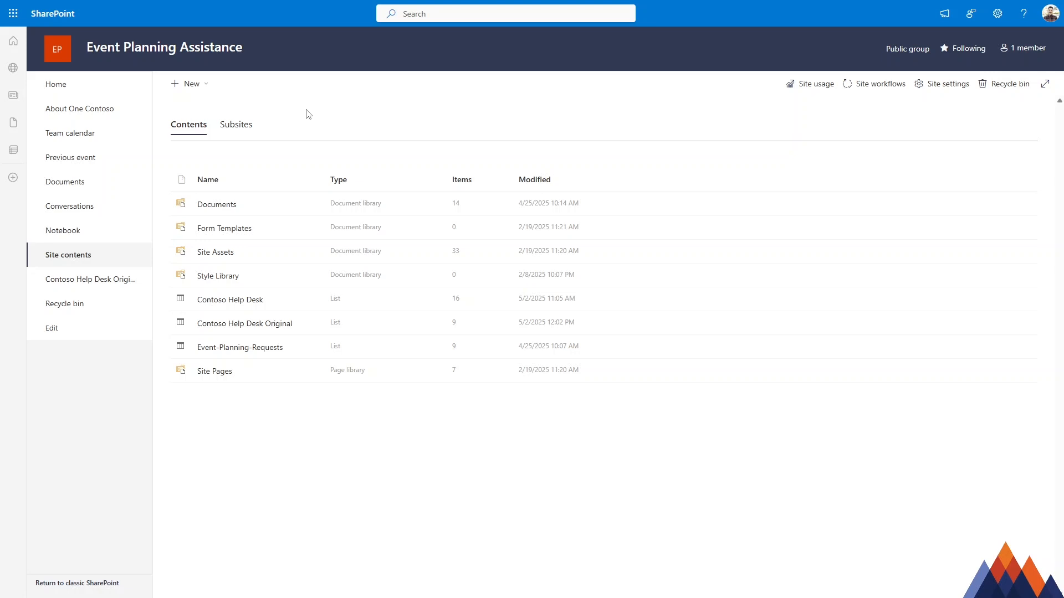
# Step: Start creating a new list on the site and review the creation options and Microsoft templates
pyautogui.click(191, 84)
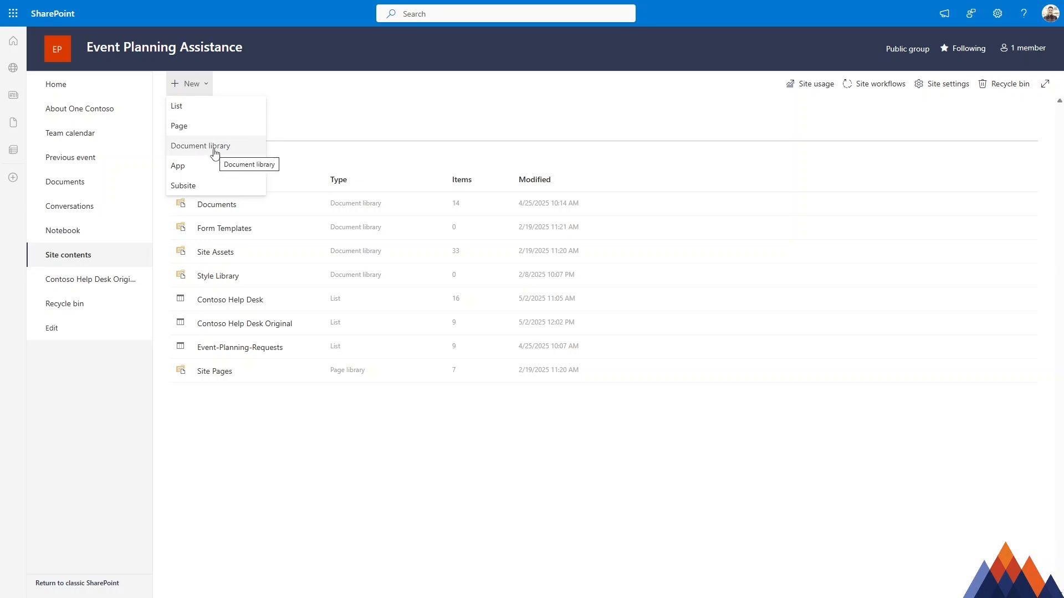
pyautogui.click(204, 110)
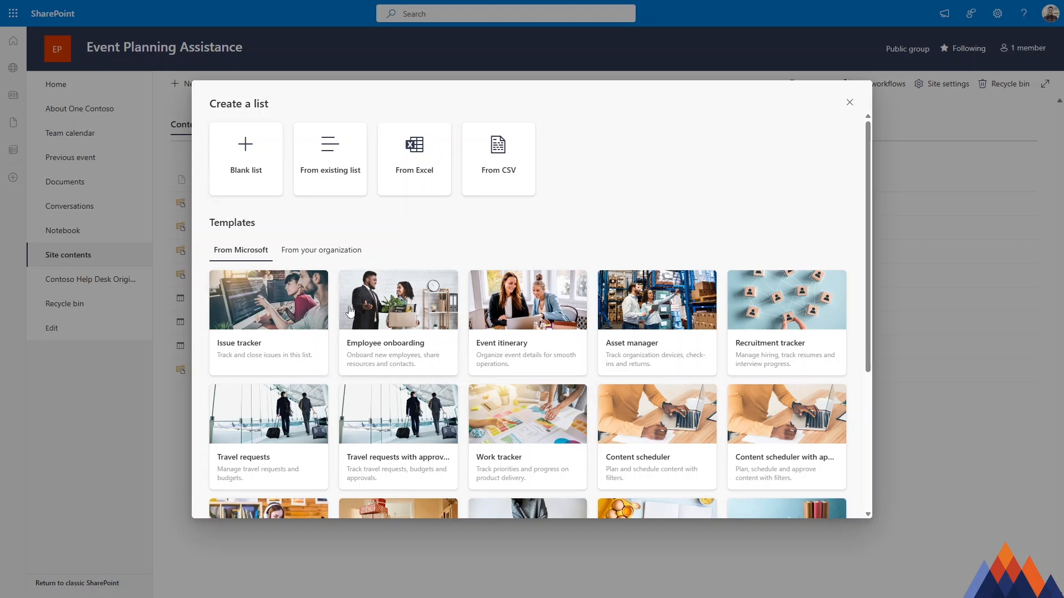
pyautogui.scroll(-1, 367, 305)
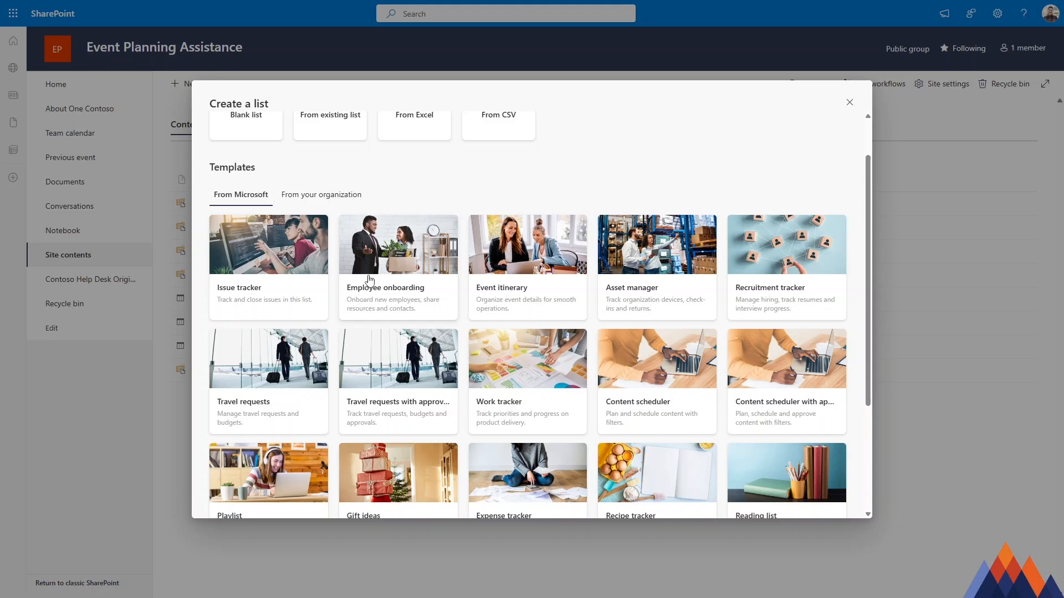
pyautogui.scroll(-2, 369, 281)
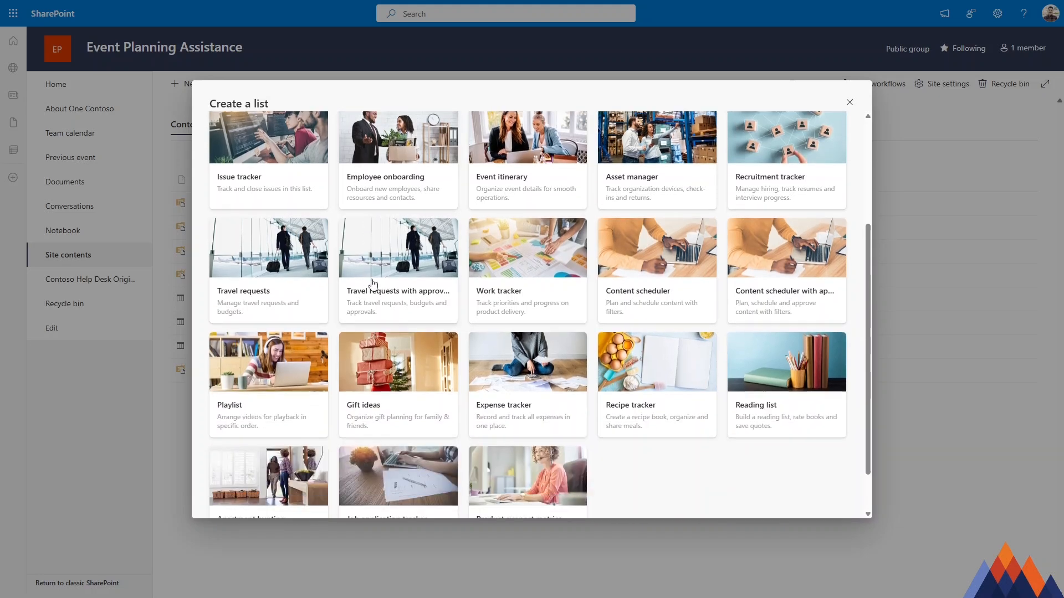
pyautogui.scroll(3, 515, 300)
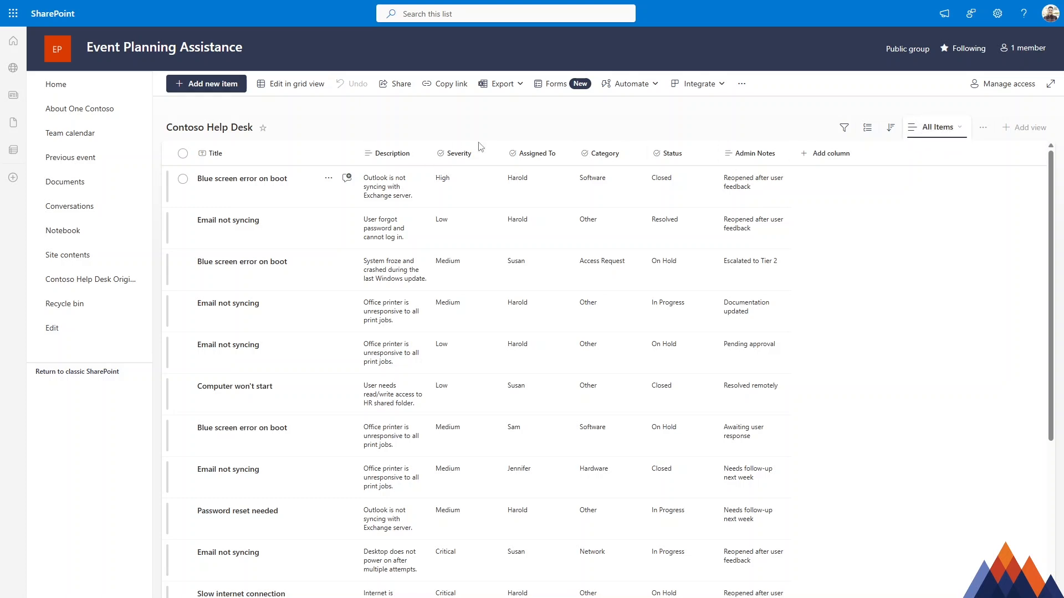
# Step: Filter the Contoso Help Desk list by Category so that only Access Request items are shown
pyautogui.click(587, 154)
pyautogui.click(606, 215)
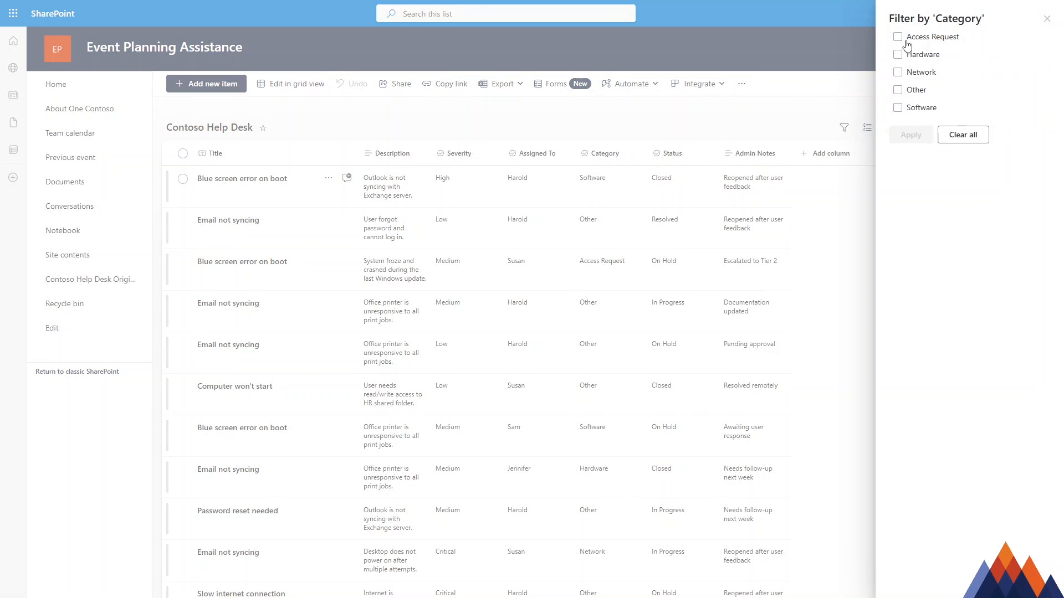
pyautogui.click(898, 37)
pyautogui.click(911, 135)
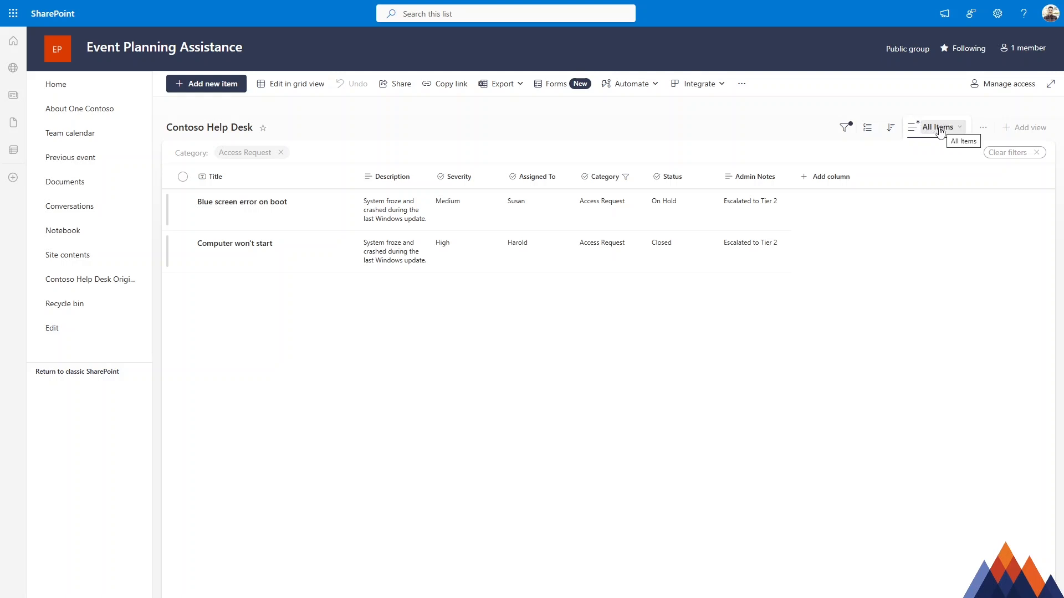
# Step: Save the filtered list as a new public view named Access Requests
pyautogui.click(940, 128)
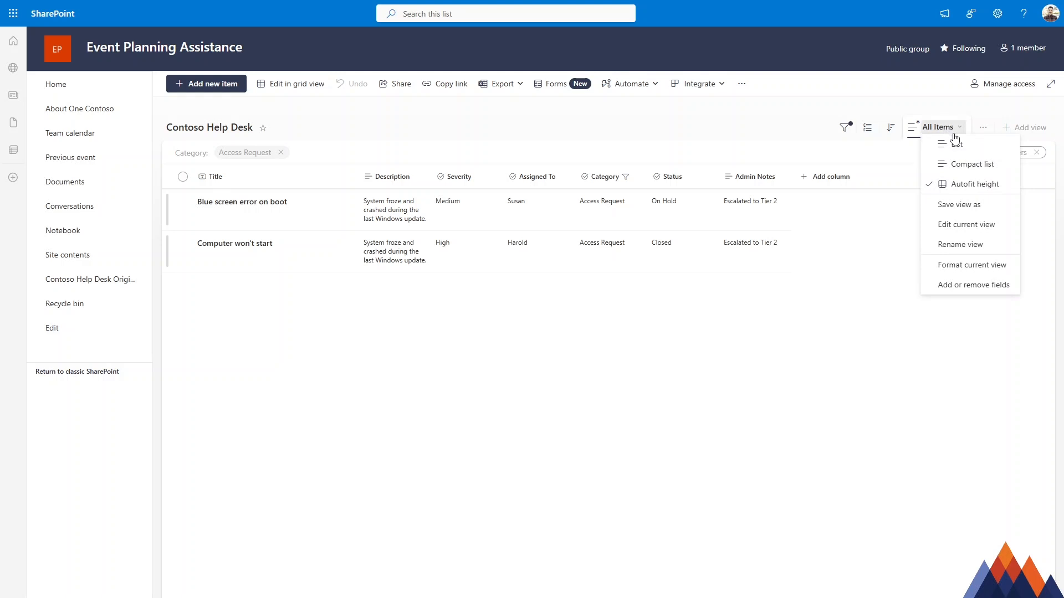
pyautogui.click(975, 205)
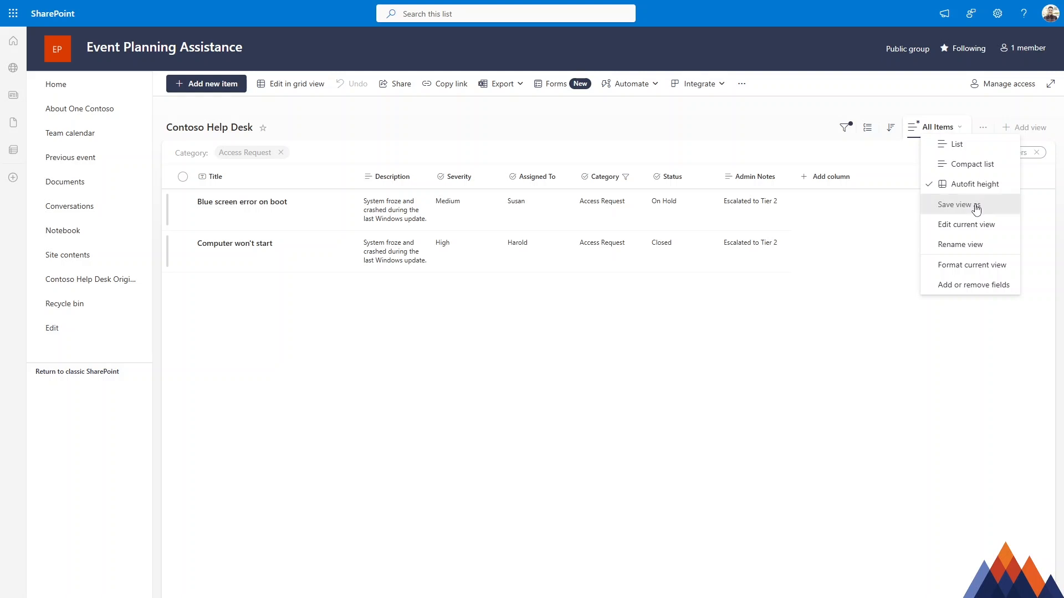
pyautogui.press('BackSpace')
pyautogui.press('BackSpace')
pyautogui.press('BackSpace')
pyautogui.press('BackSpace')
pyautogui.press('BackSpace')
pyautogui.press('BackSpace')
pyautogui.press('BackSpace')
pyautogui.press('BackSpace')
pyautogui.press('BackSpace')
pyautogui.write('Access Requests')
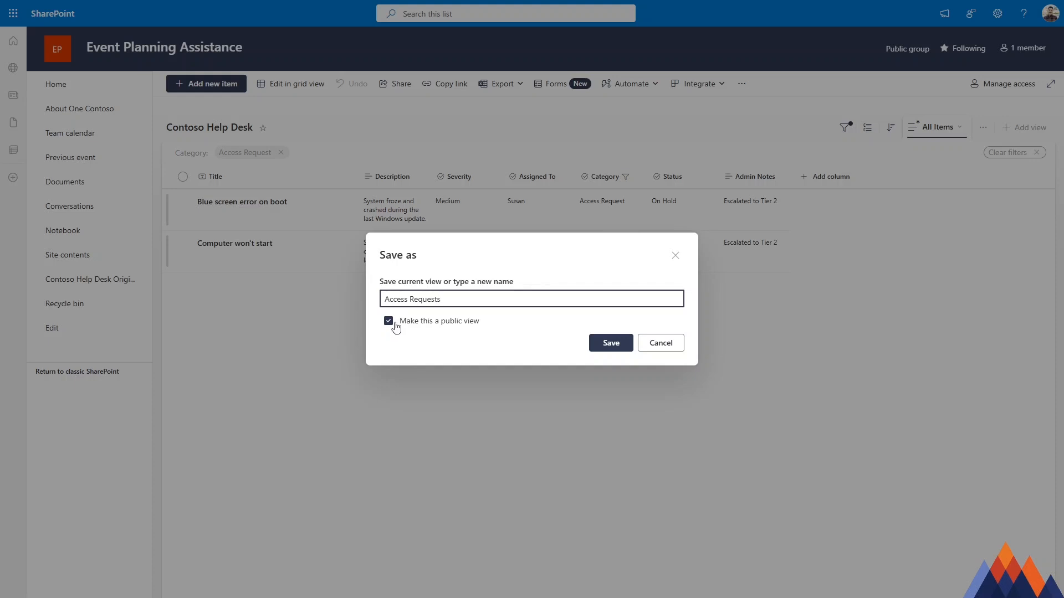
pyautogui.click(619, 346)
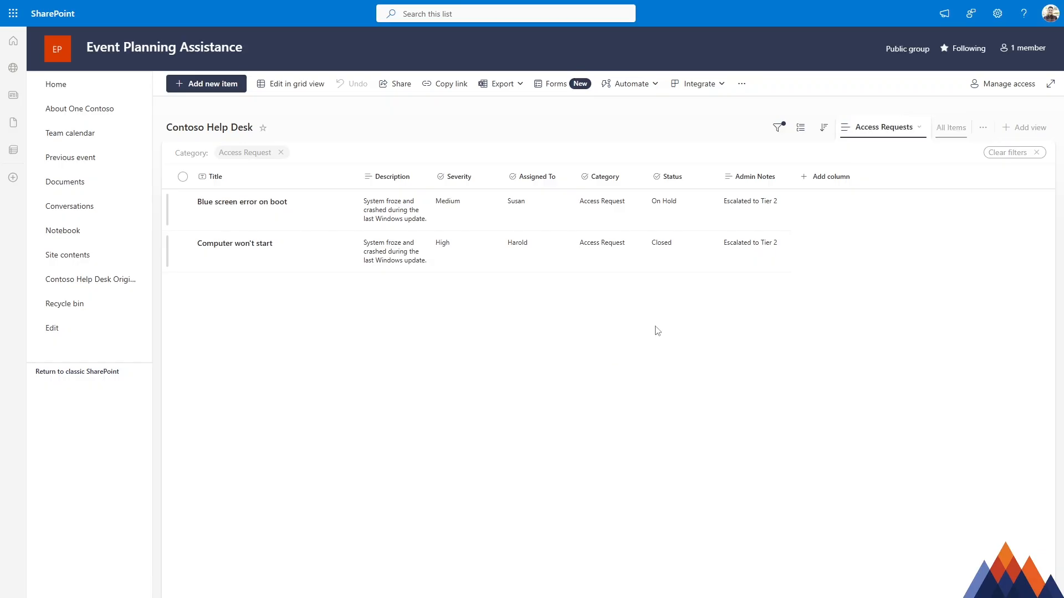
# Step: Look through the Access Requests view's options and compare that view with All Items by switching between them
pyautogui.click(881, 127)
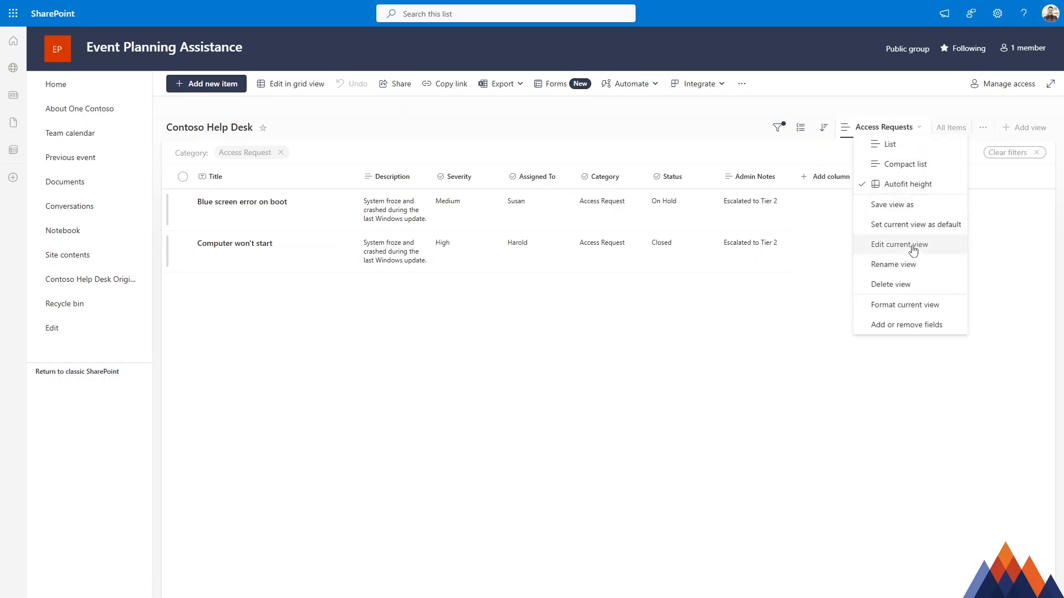
pyautogui.click(948, 128)
pyautogui.click(948, 128)
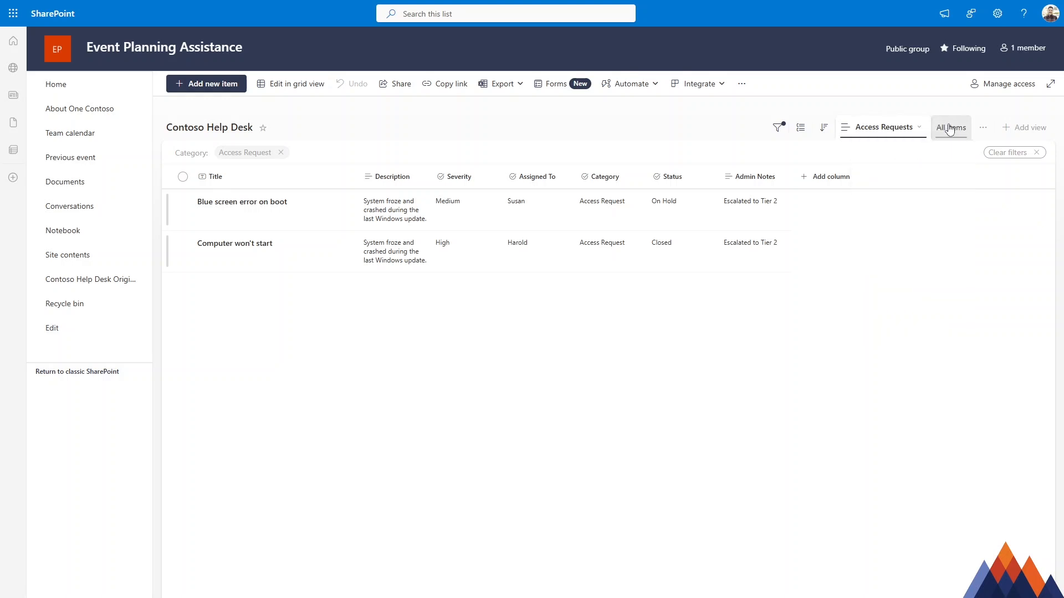
pyautogui.click(880, 128)
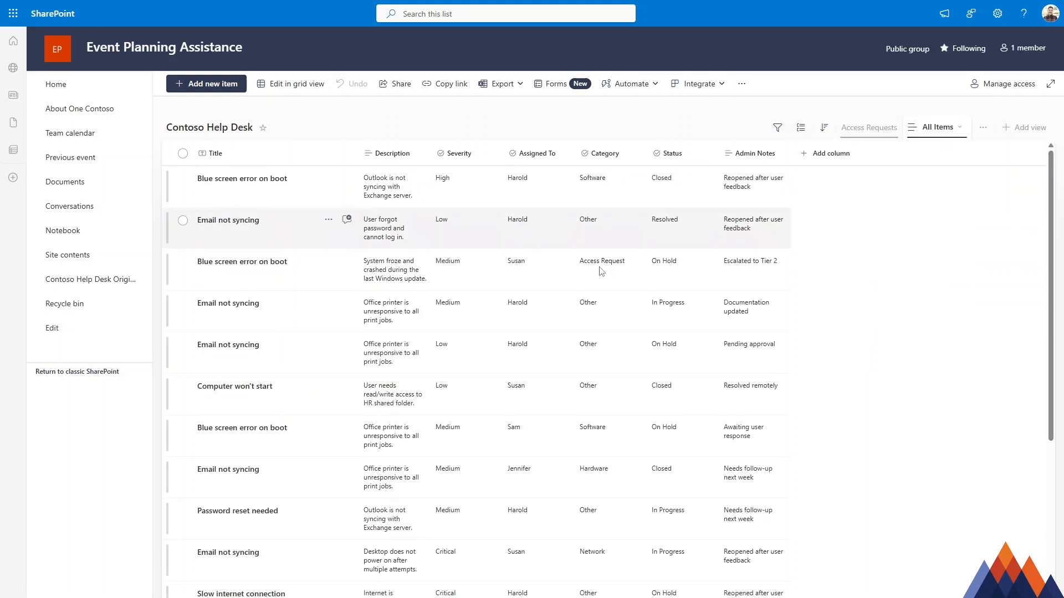
pyautogui.click(941, 133)
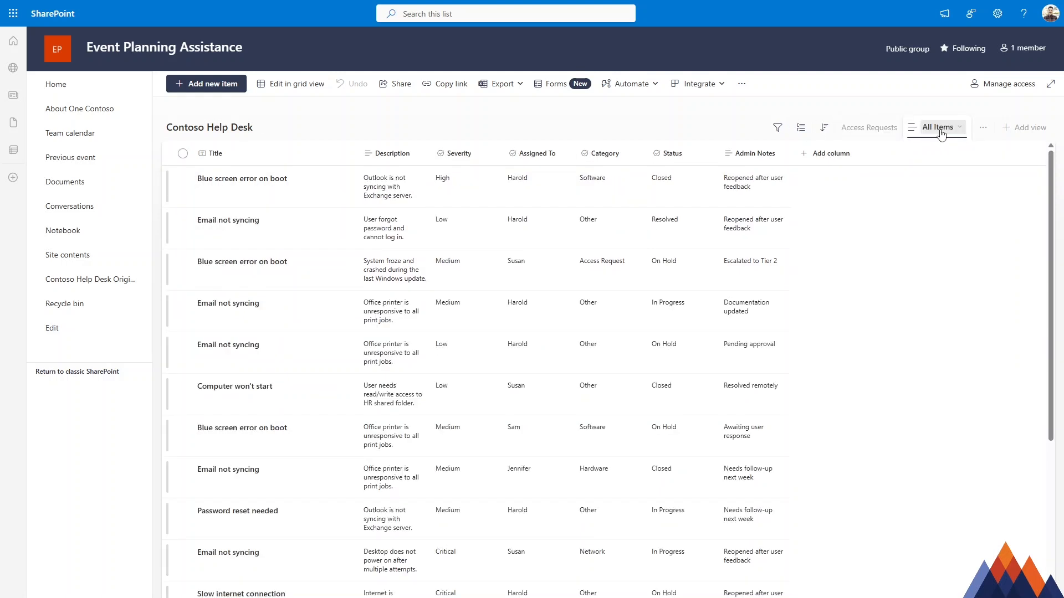
pyautogui.click(897, 131)
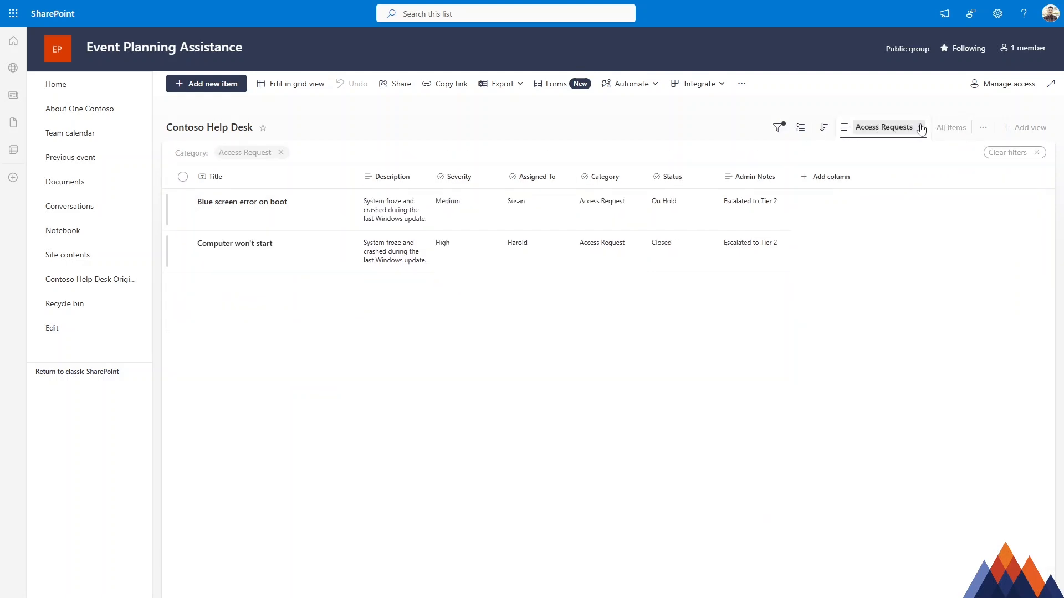
# Step: Delete the Access Requests view from the Contoso Help Desk list
pyautogui.click(919, 128)
pyautogui.click(917, 286)
pyautogui.click(612, 319)
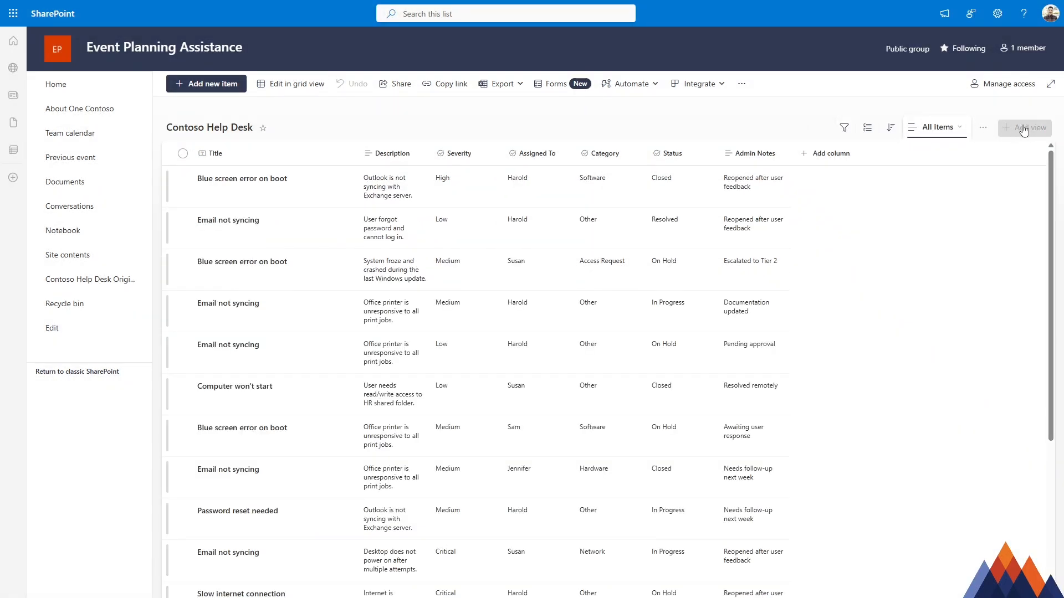
# Step: Compare the view types offered when adding a view from the list page with those in the list settings, without creating one
pyautogui.click(1023, 127)
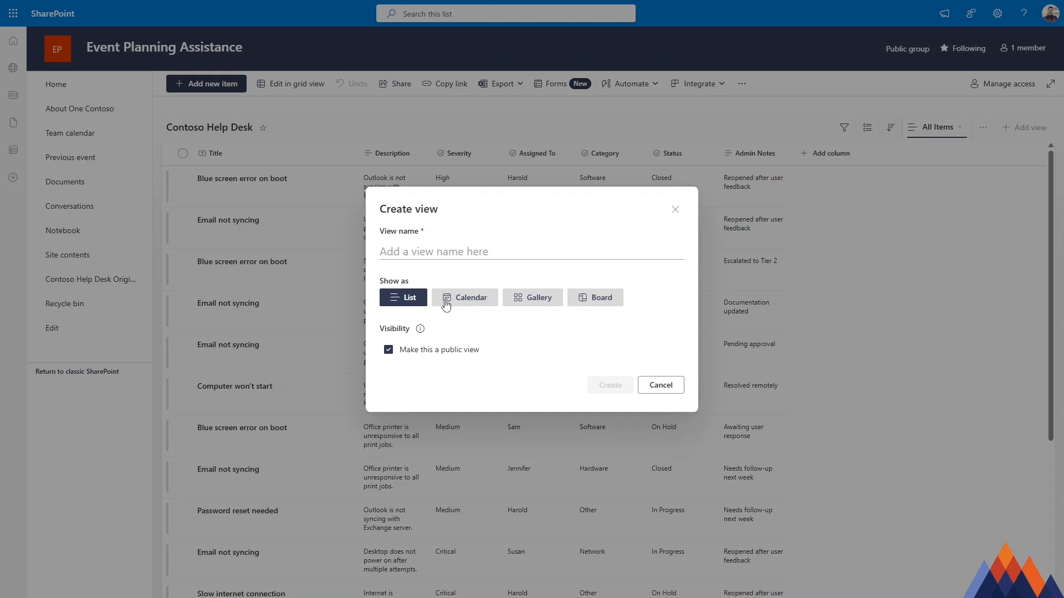
pyautogui.click(669, 385)
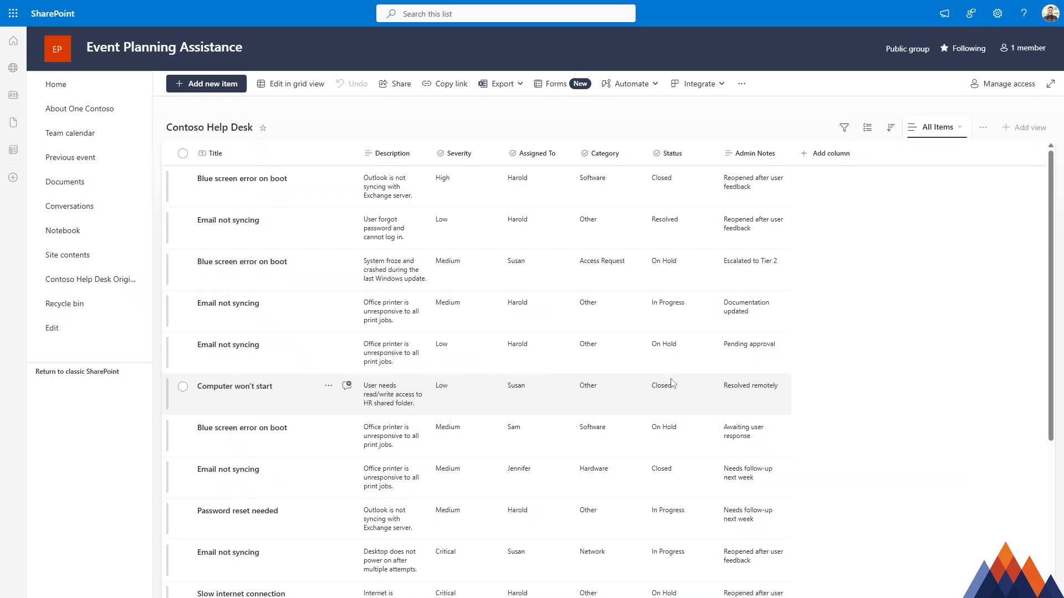
pyautogui.click(997, 14)
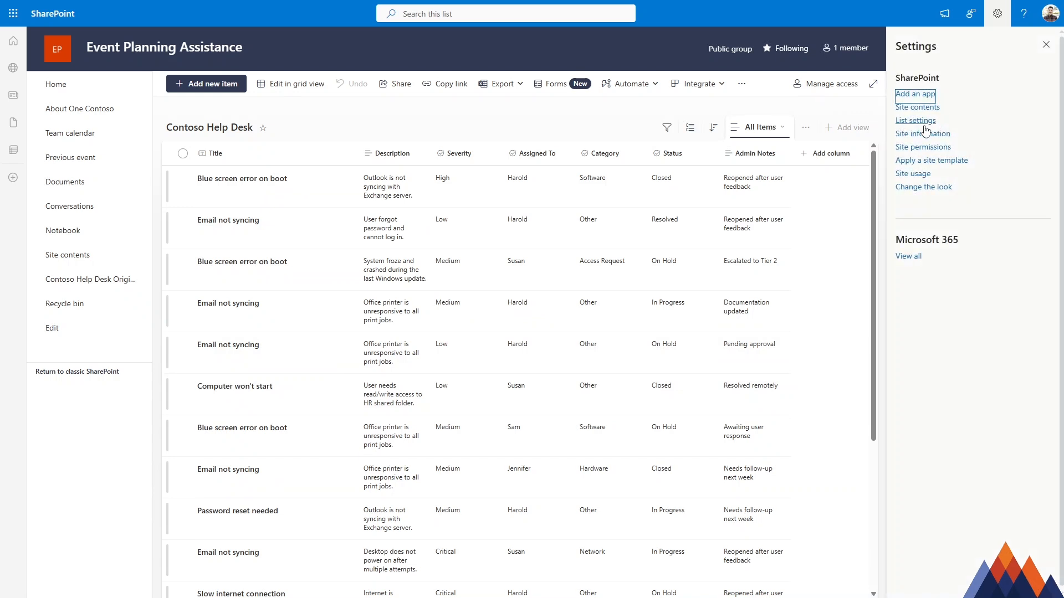
pyautogui.click(924, 121)
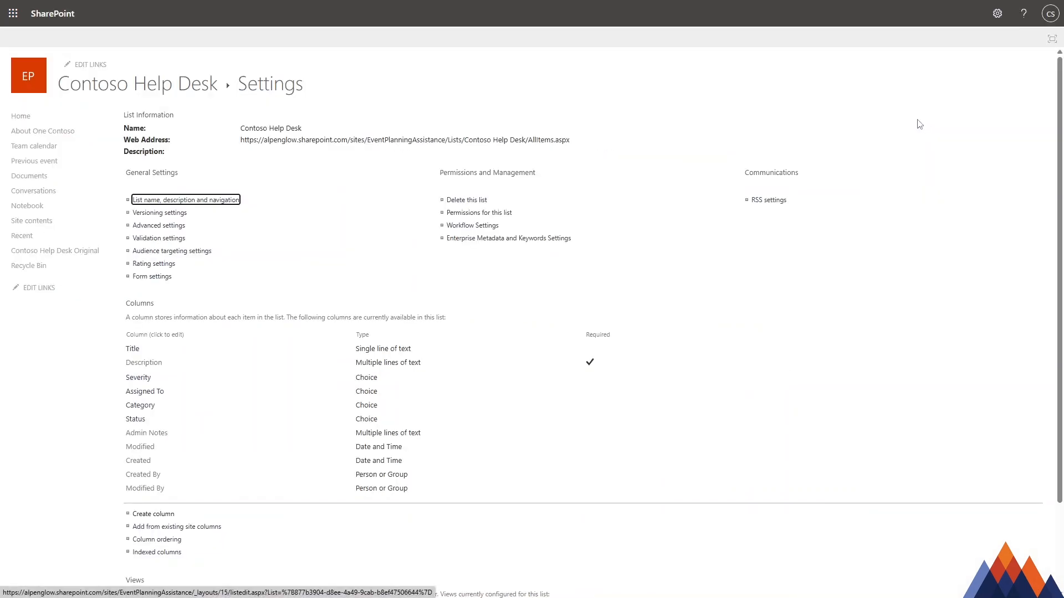
pyautogui.scroll(-3, 359, 358)
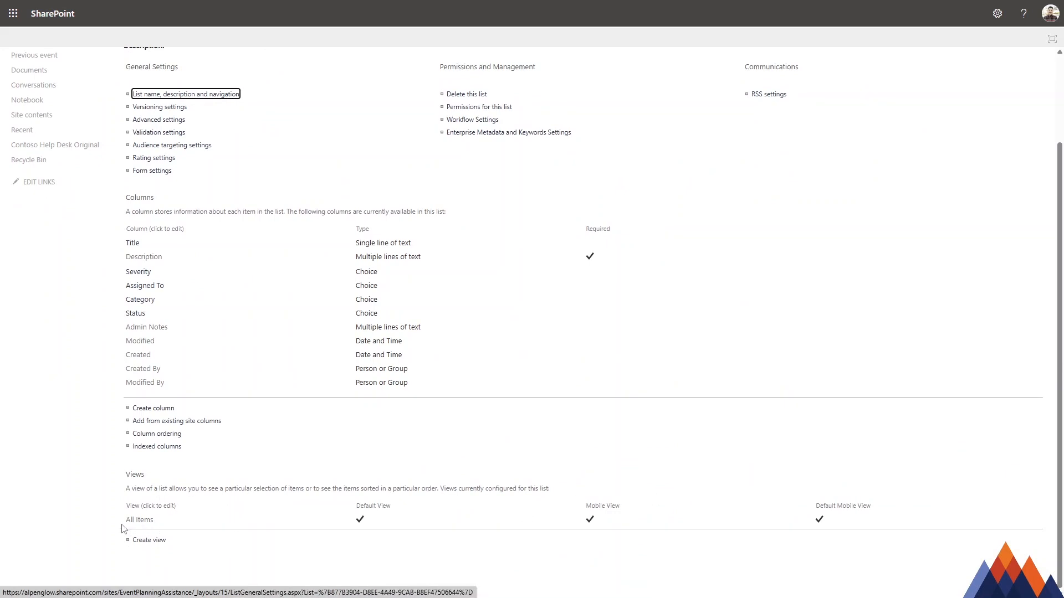
pyautogui.click(155, 541)
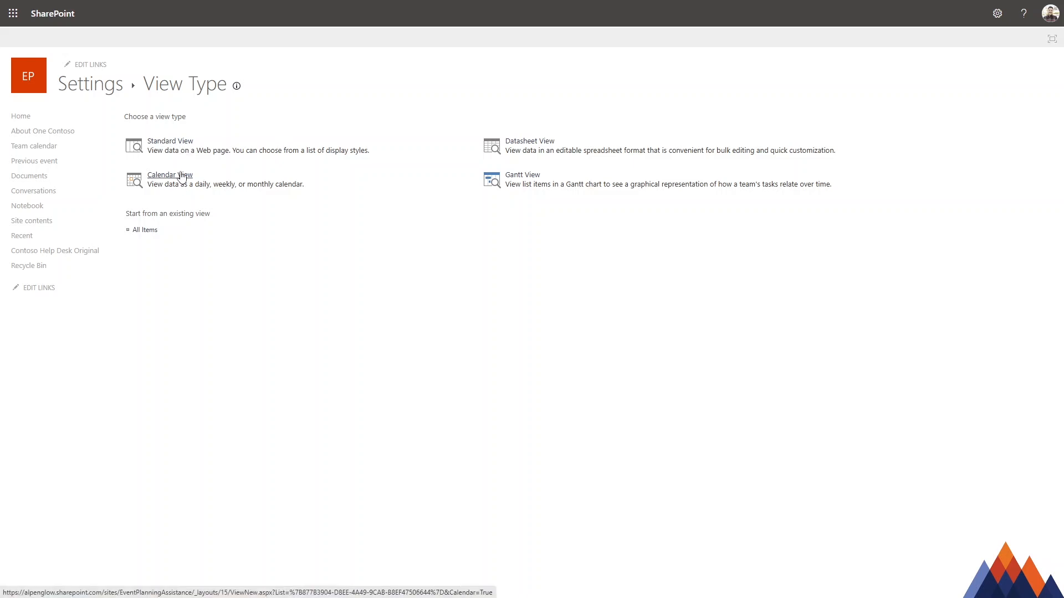
pyautogui.click(88, 82)
pyautogui.click(383, 139)
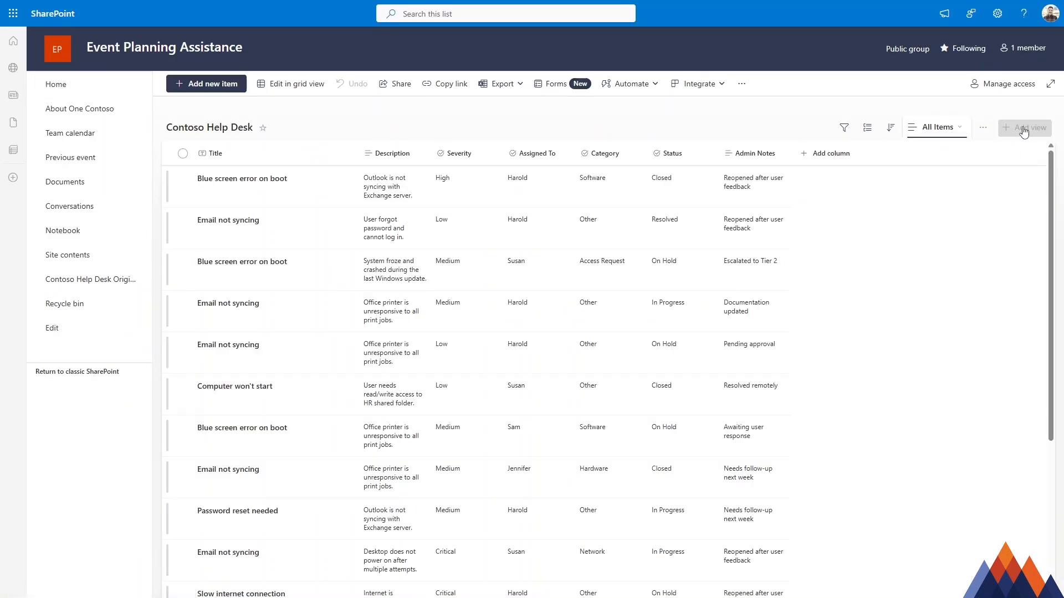
pyautogui.click(1023, 128)
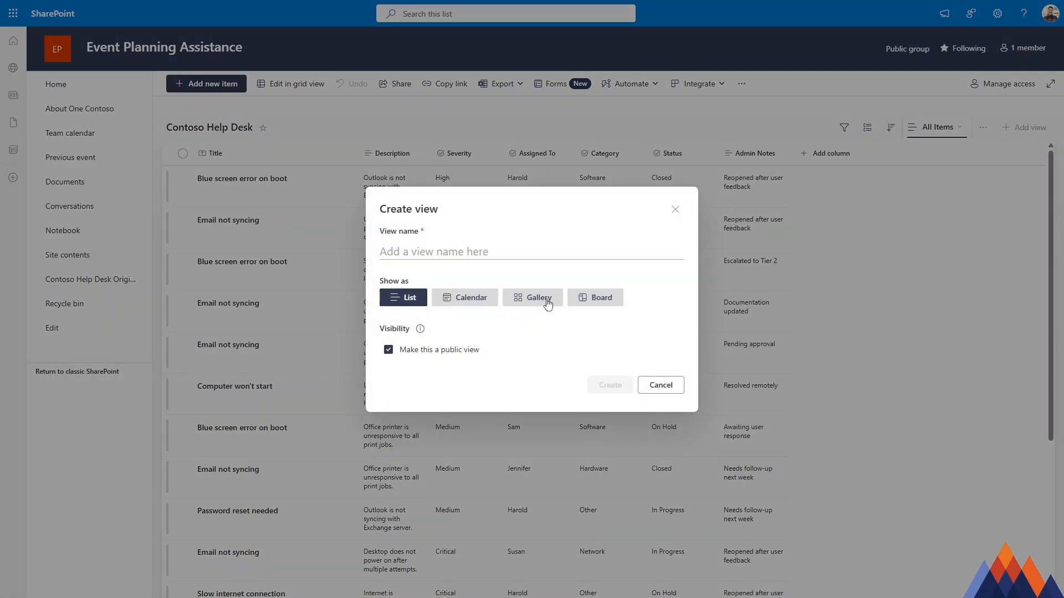
pyautogui.click(670, 385)
# Step: Start a new Standard View for the Contoso Help Desk list from its list settings
pyautogui.click(996, 17)
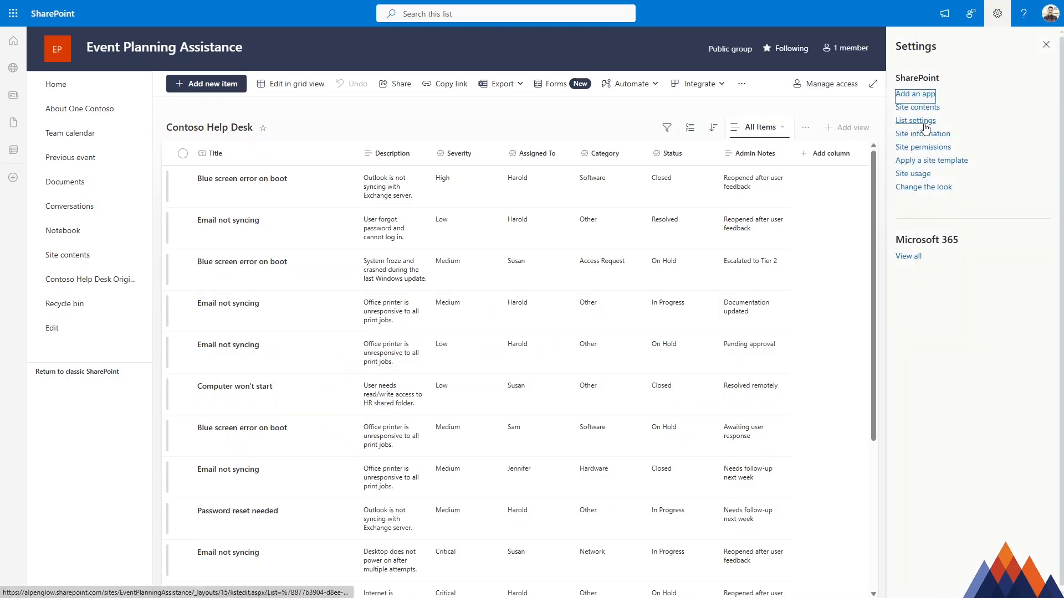
pyautogui.click(920, 125)
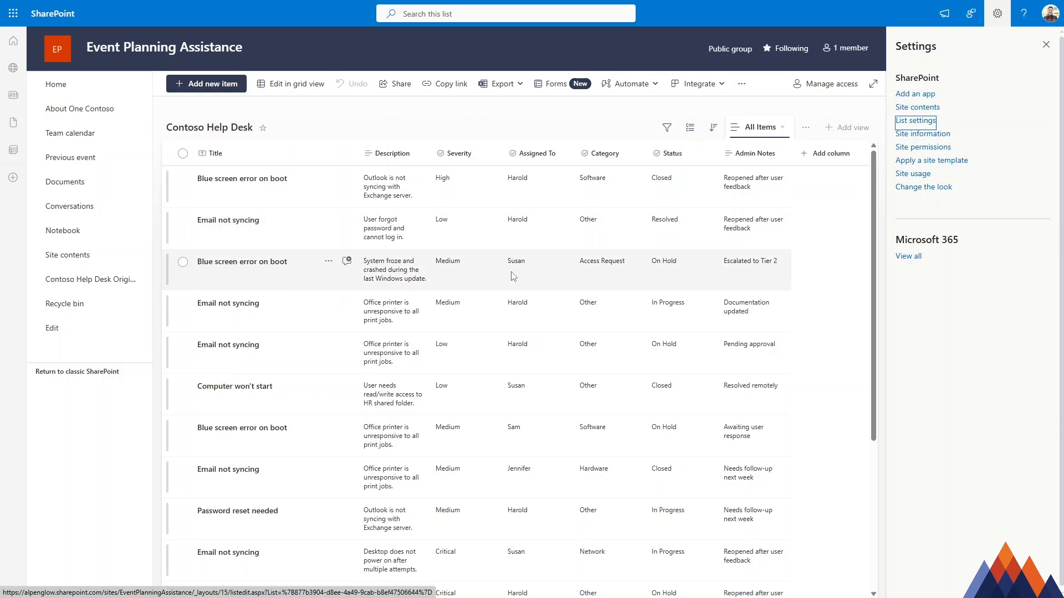
pyautogui.scroll(-3, 190, 527)
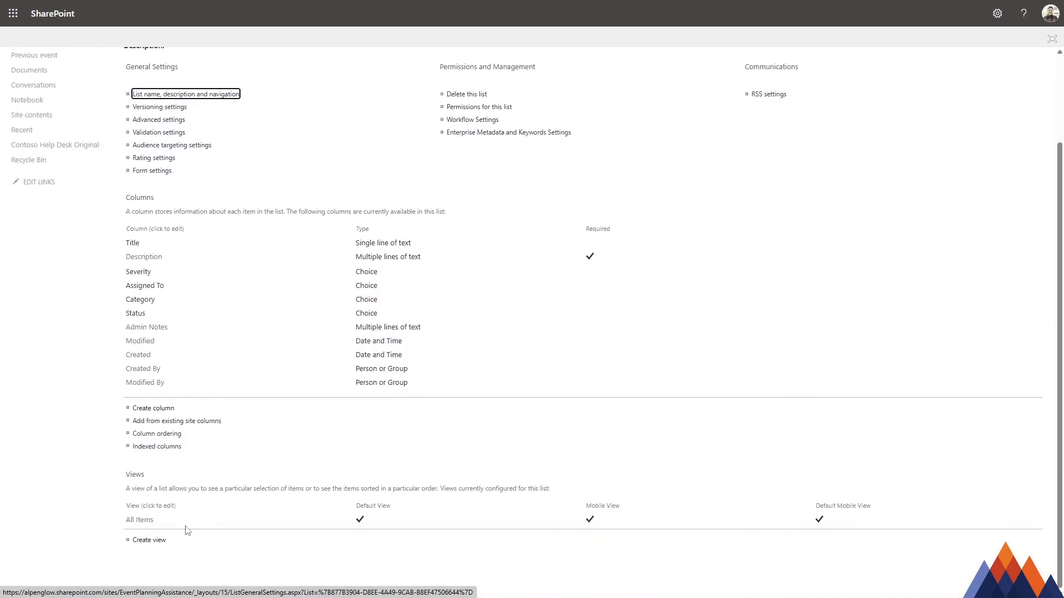
pyautogui.click(151, 541)
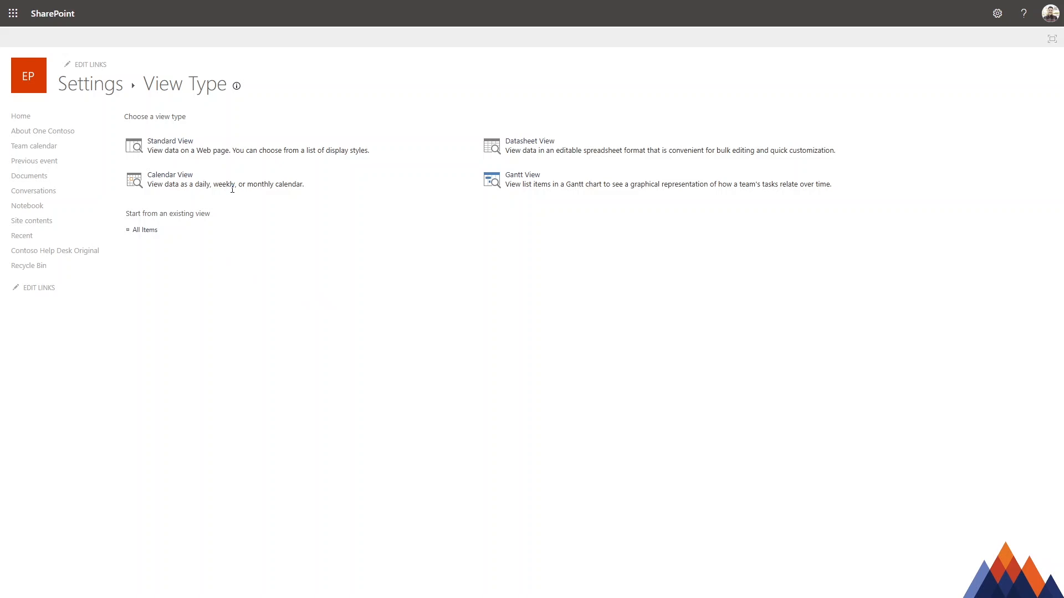
pyautogui.click(173, 145)
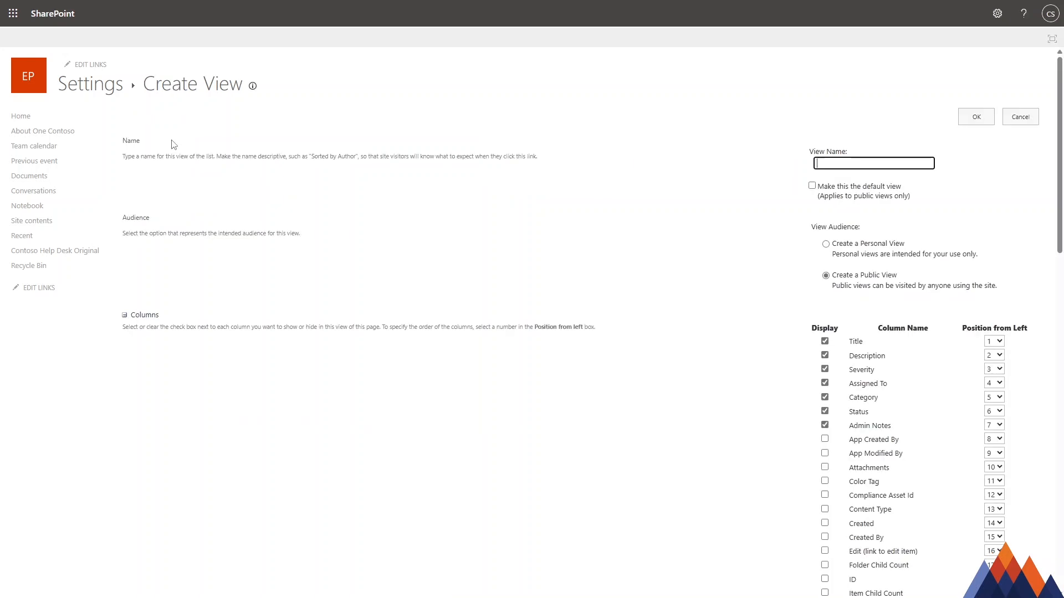
# Step: Name the new view Processor View and make it the default view
pyautogui.click(14, 310)
pyautogui.click(871, 162)
pyautogui.click(812, 187)
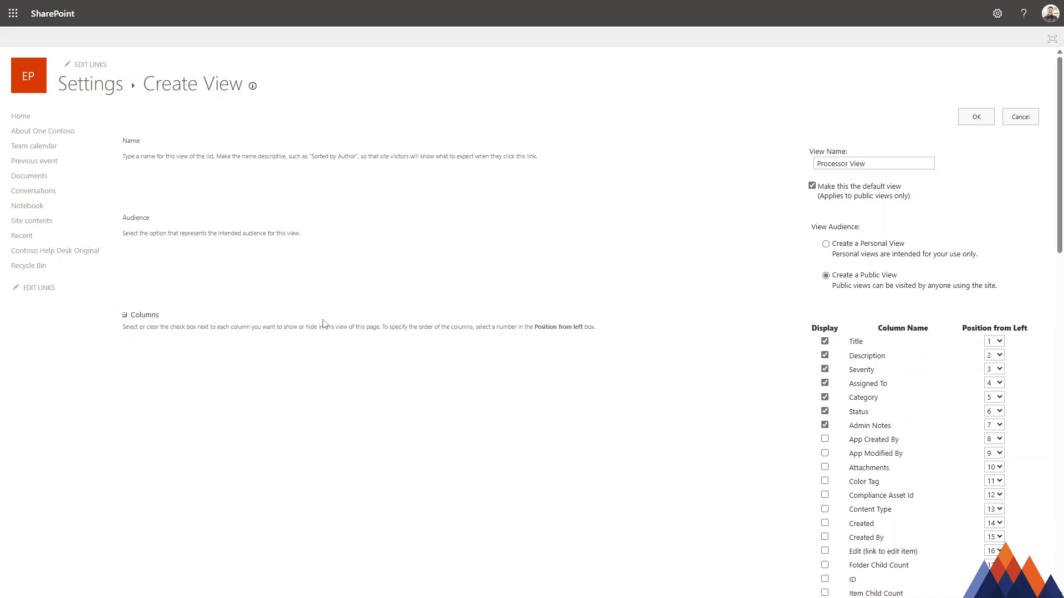
# Step: Display only the Title, Severity, Assigned To, Category, Status, Created and ID columns in the new view
pyautogui.scroll(-2, 582, 323)
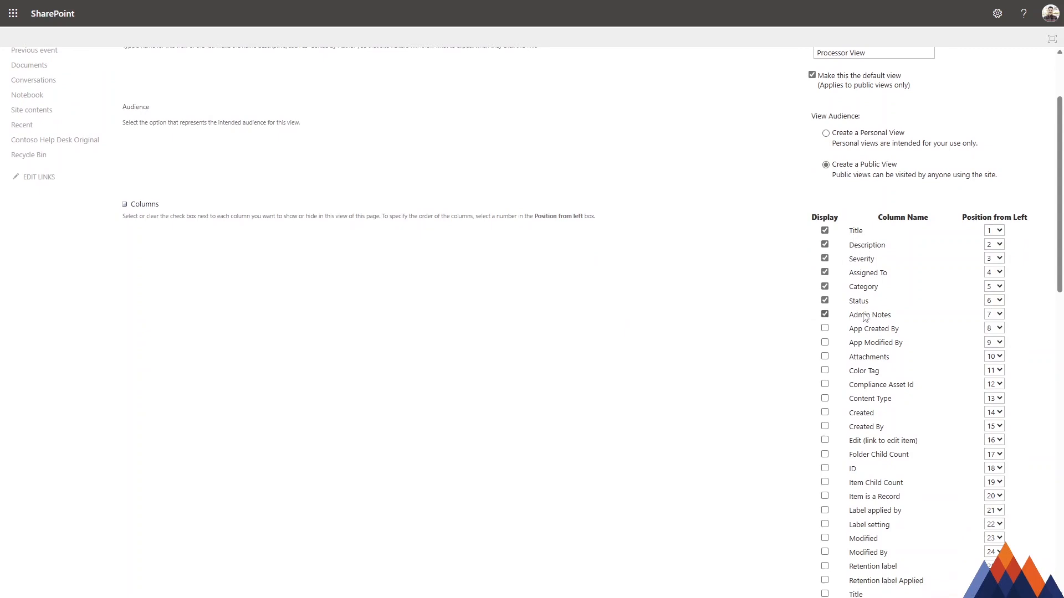
pyautogui.scroll(-2, 867, 318)
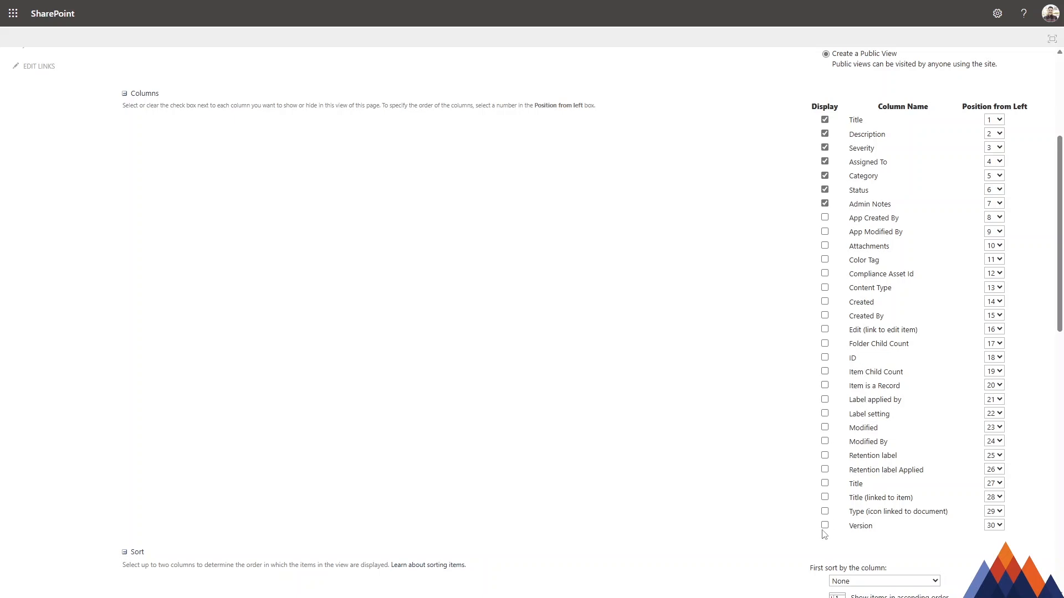
pyautogui.scroll(1, 865, 421)
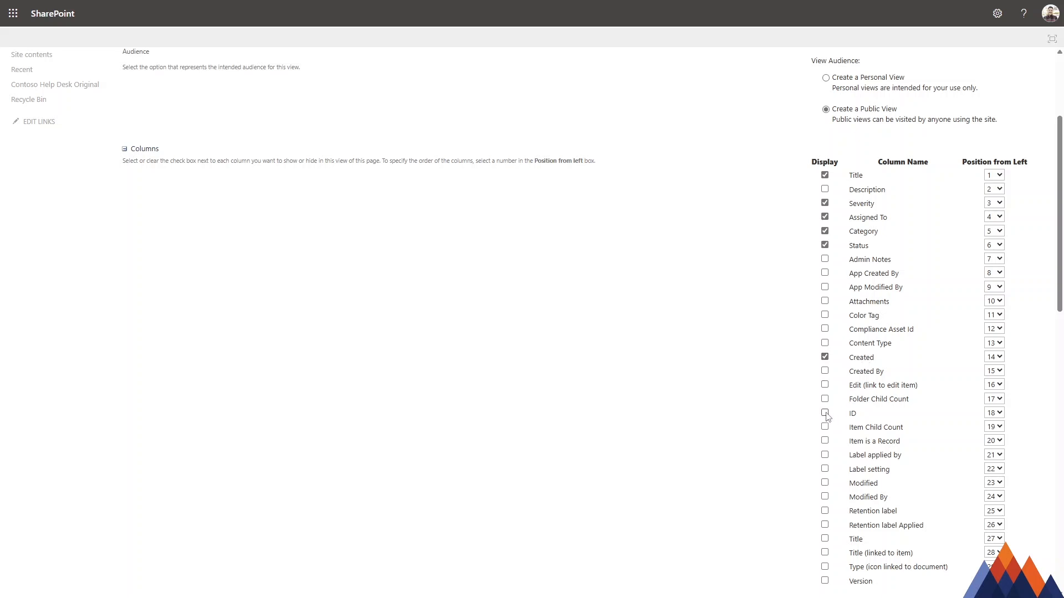
pyautogui.click(826, 414)
pyautogui.click(825, 245)
# Step: Set the column positions from the left to 1 for ID, 2 for Created and 3 for Status
pyautogui.click(995, 413)
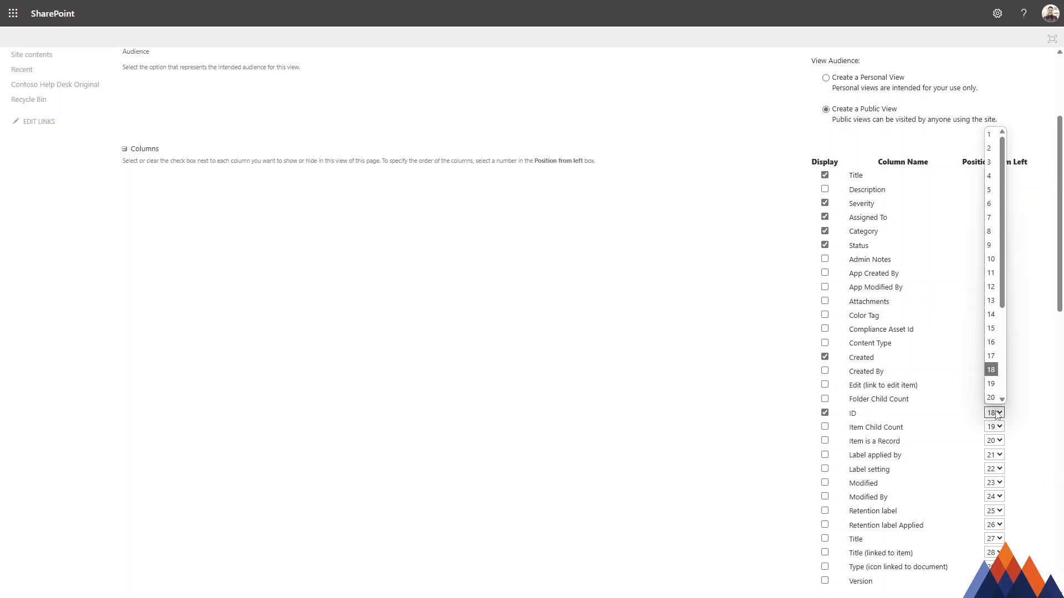
pyautogui.click(993, 136)
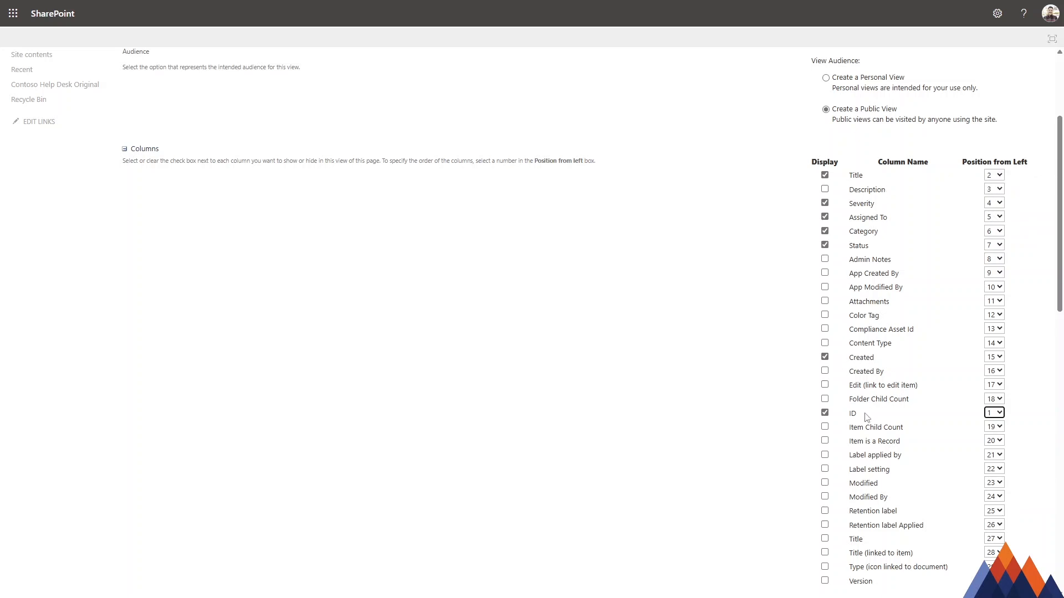
pyautogui.click(997, 358)
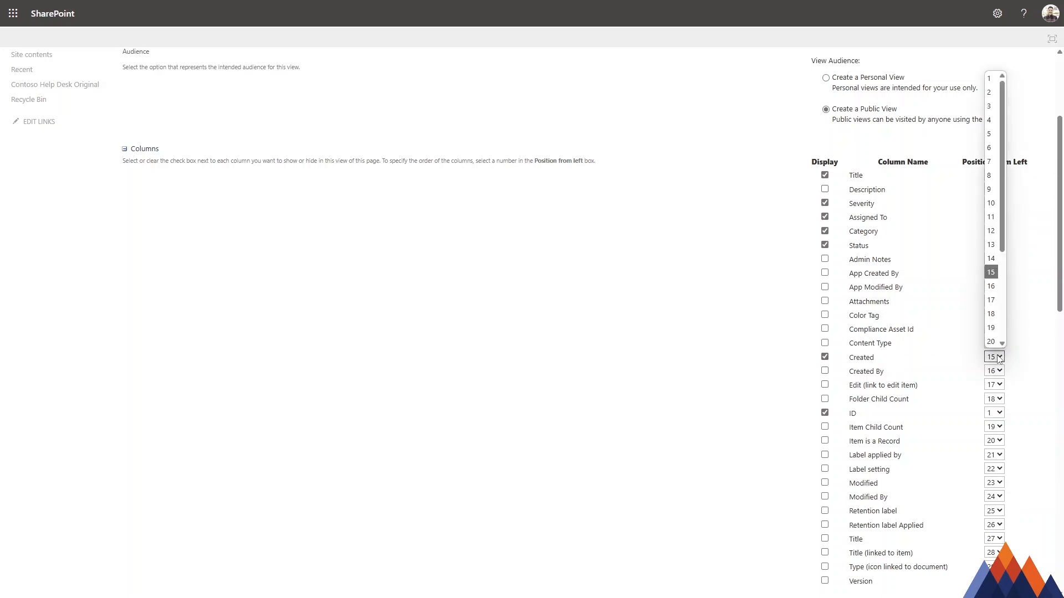
pyautogui.click(993, 93)
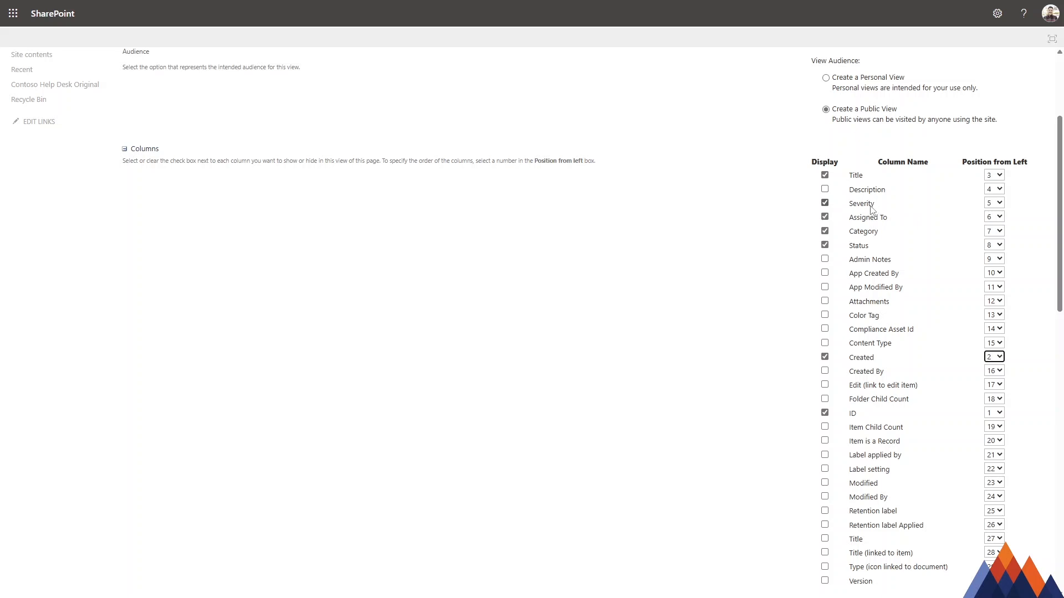
pyautogui.click(1000, 245)
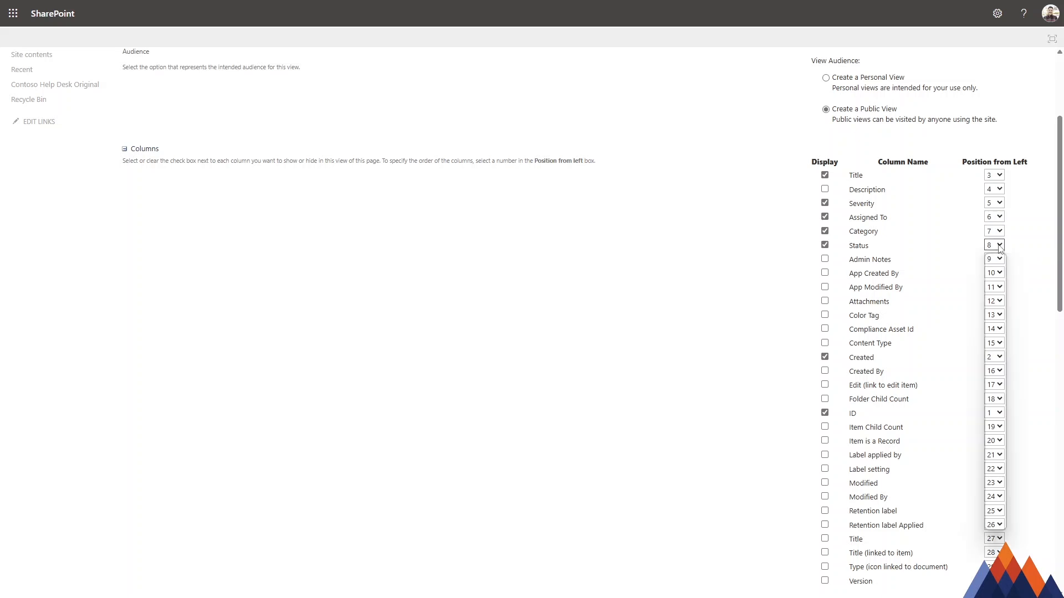
pyautogui.click(997, 292)
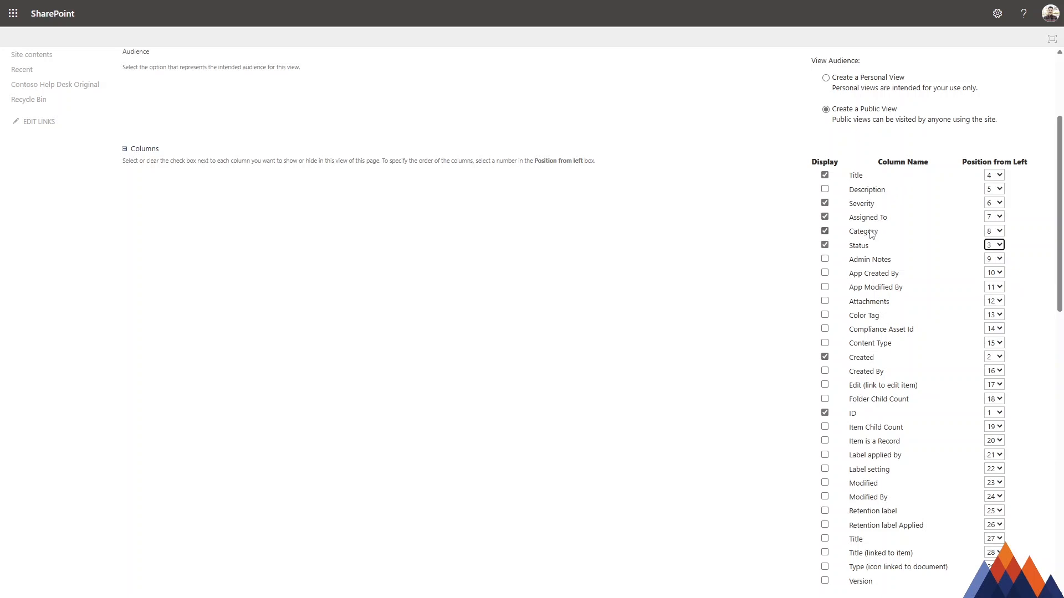
# Step: Sort the view first by the Created column in descending order
pyautogui.scroll(-10, 161, 297)
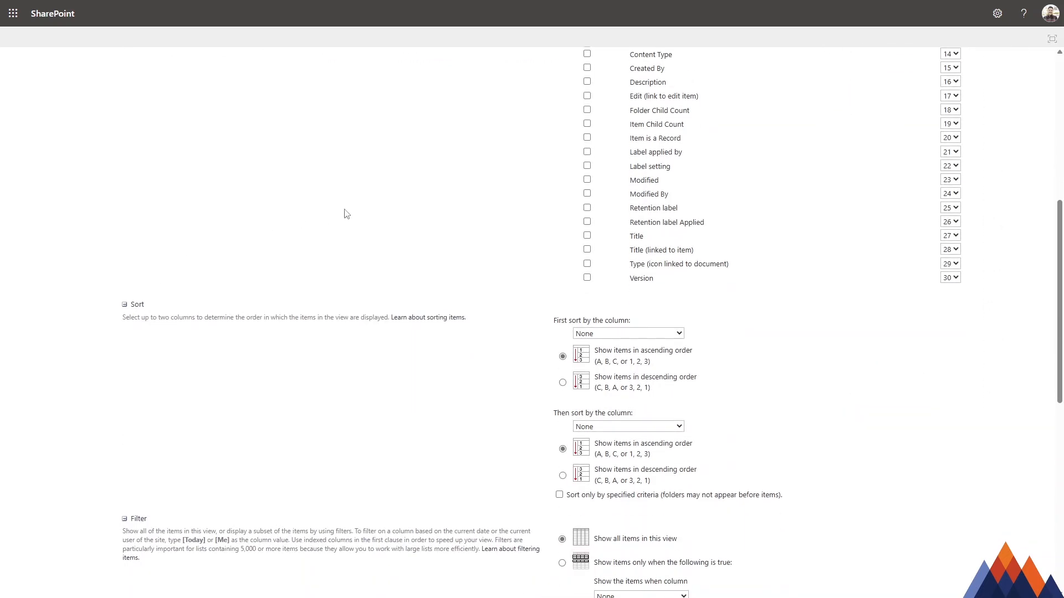
pyautogui.scroll(-2, 351, 217)
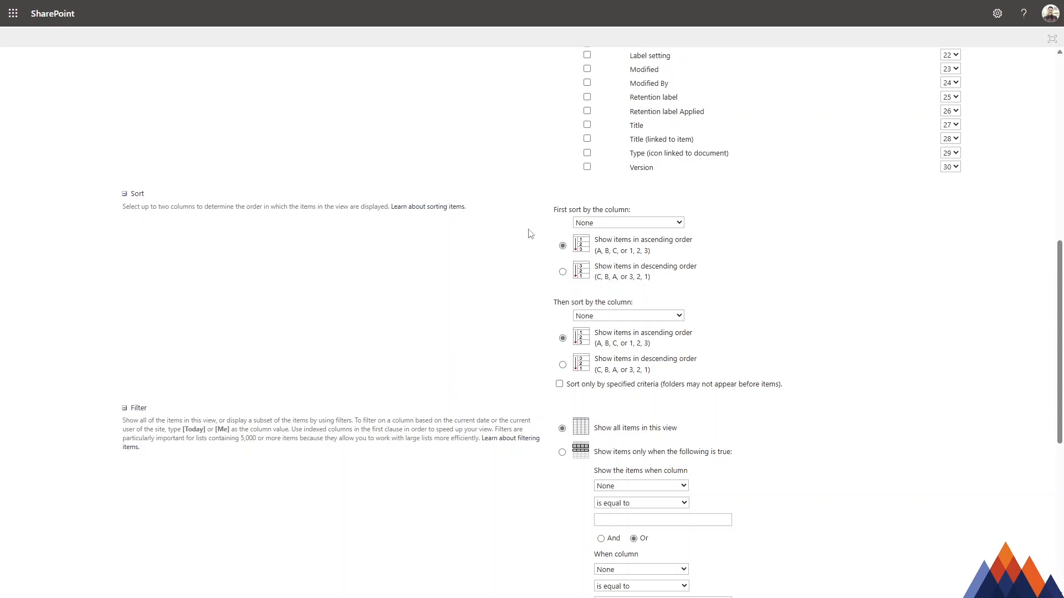
pyautogui.click(583, 225)
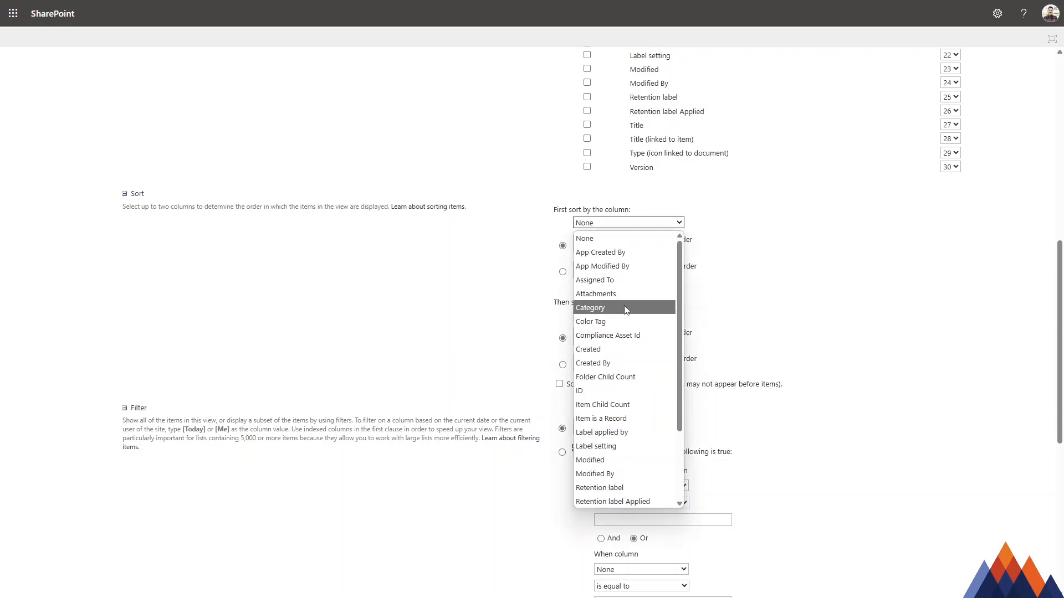
pyautogui.click(608, 353)
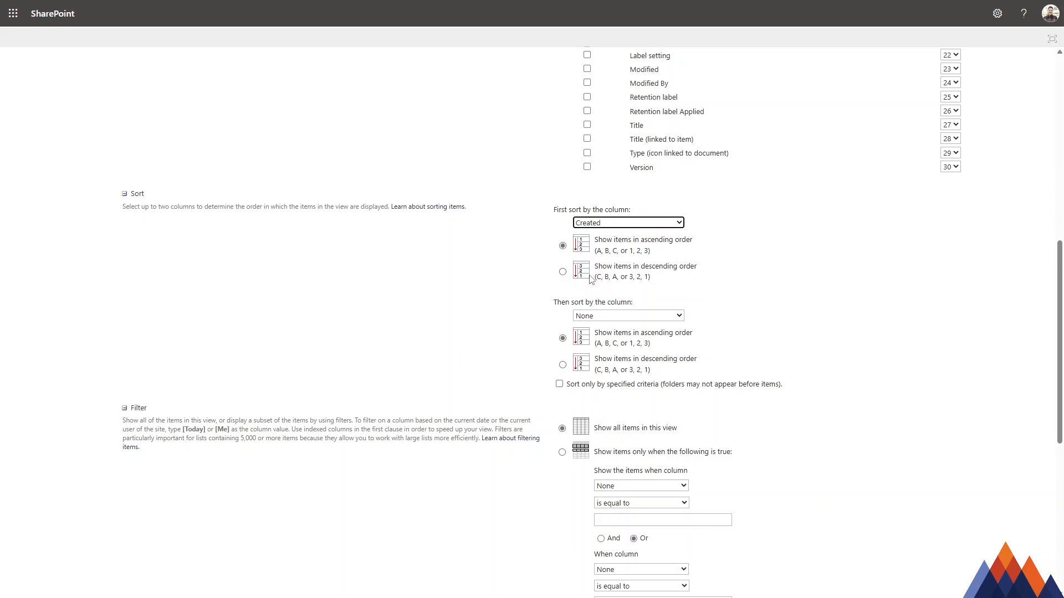
pyautogui.click(563, 272)
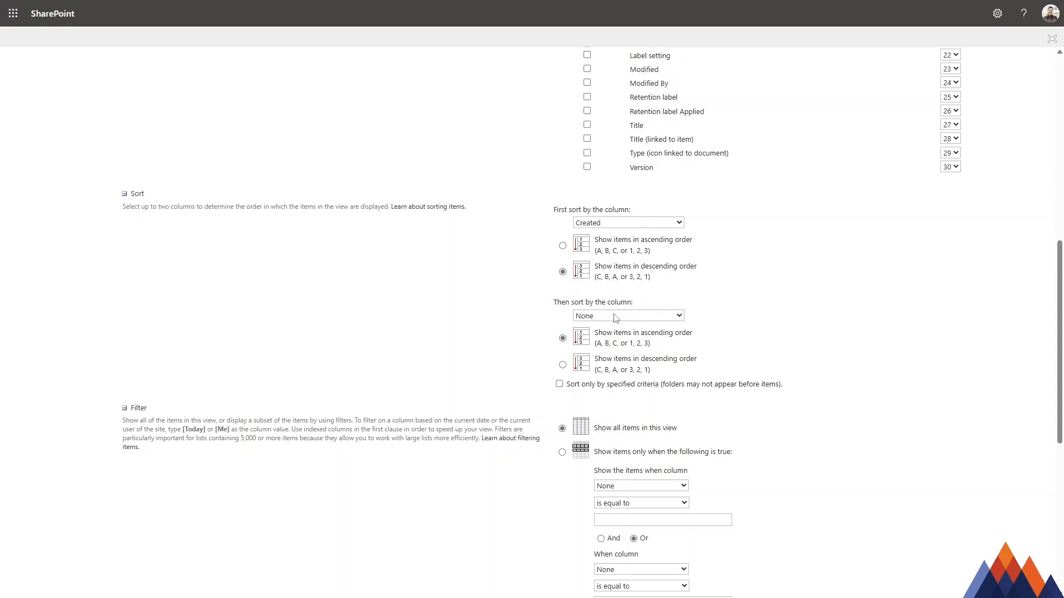
# Step: Review the remaining filter, grouping and mobile settings and create the view without changing them
pyautogui.scroll(-1, 493, 304)
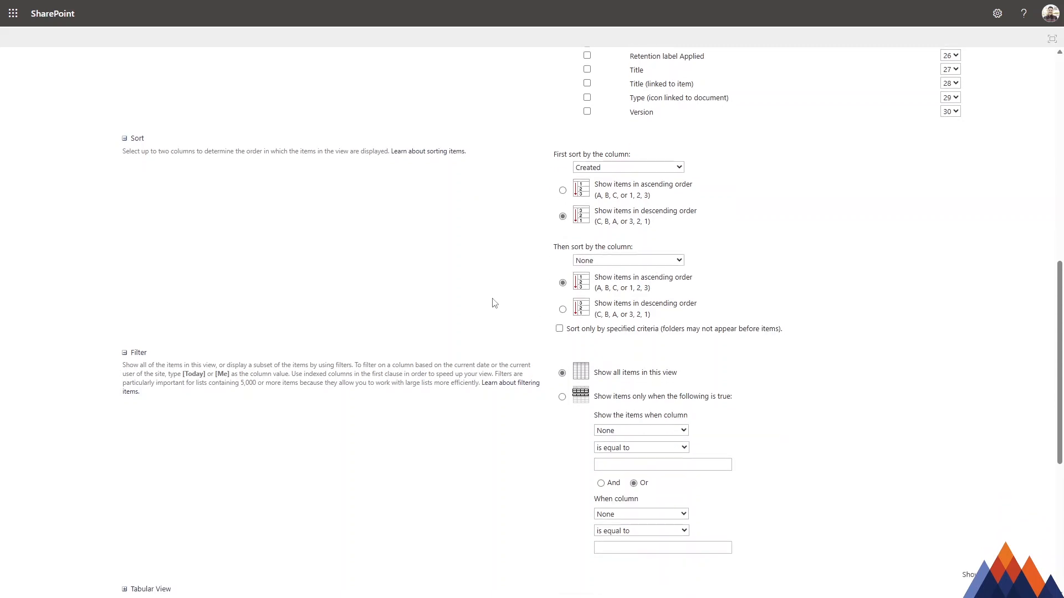
pyautogui.scroll(-2, 521, 271)
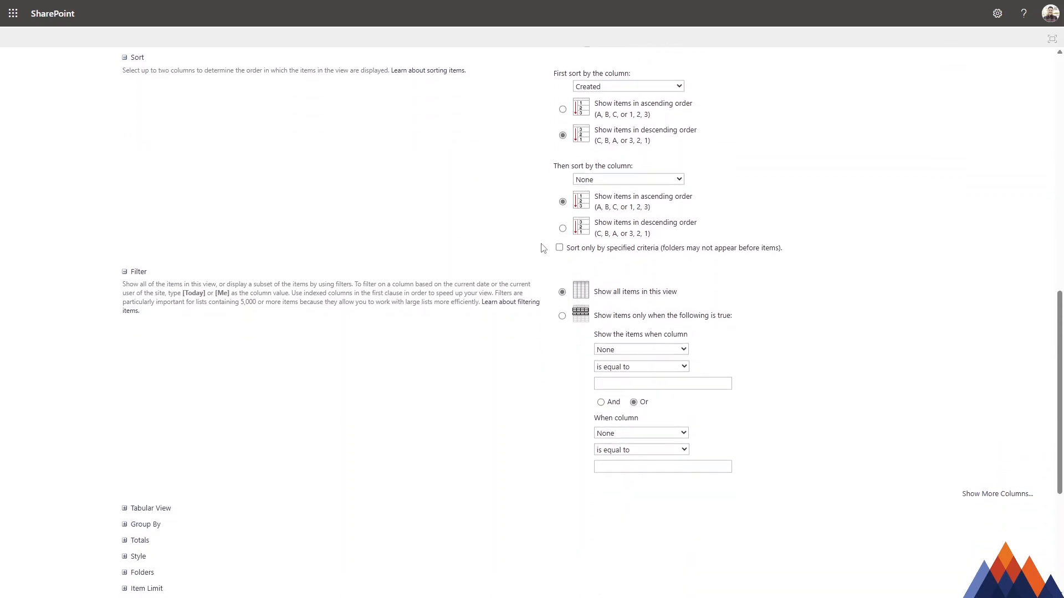
pyautogui.scroll(-1, 522, 301)
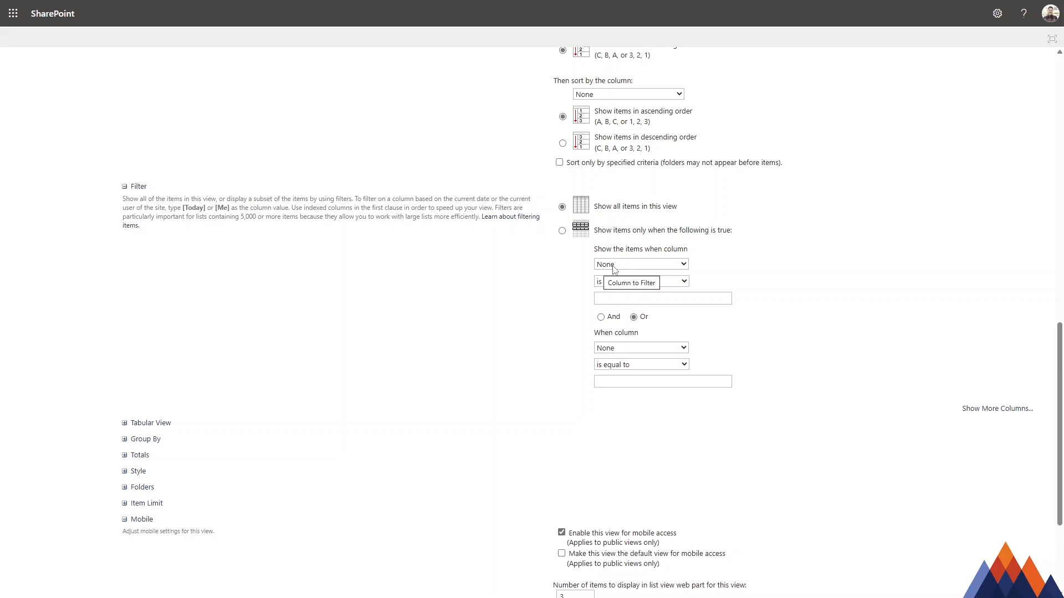
pyautogui.scroll(-1, 496, 288)
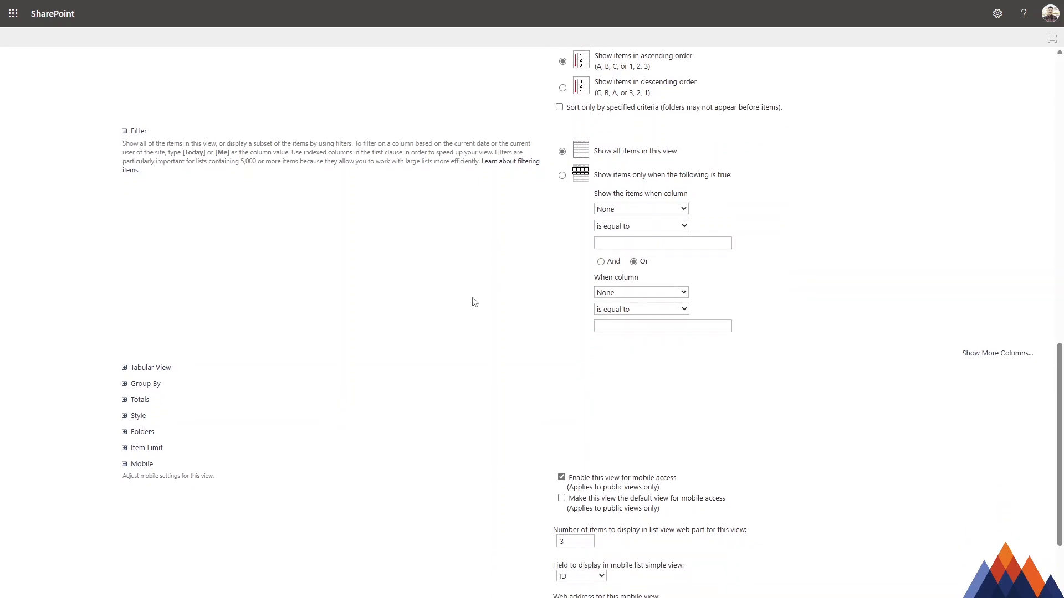
pyautogui.scroll(-1, 344, 313)
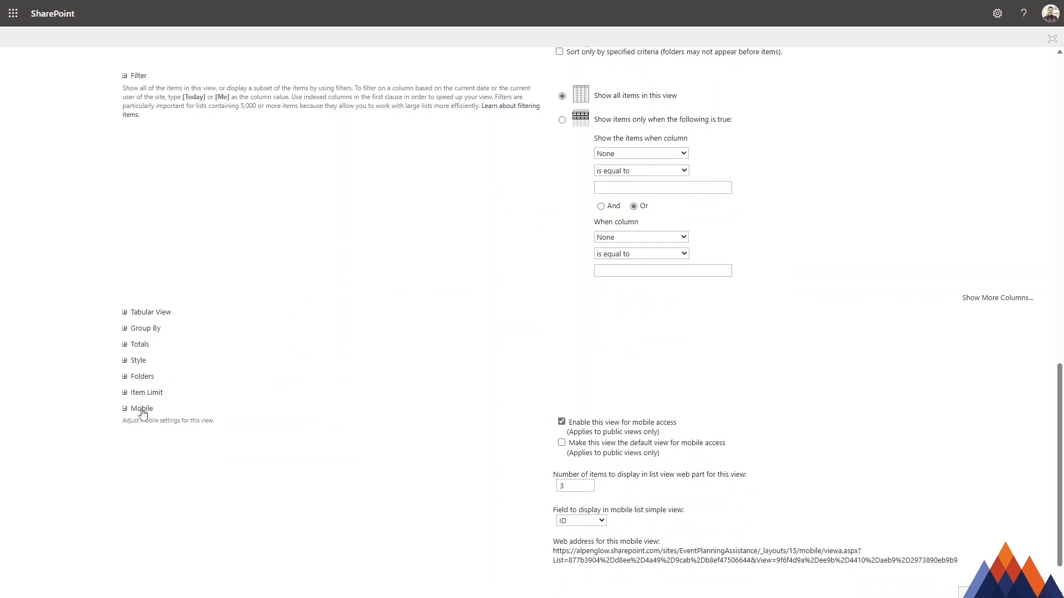
pyautogui.scroll(-1, 224, 303)
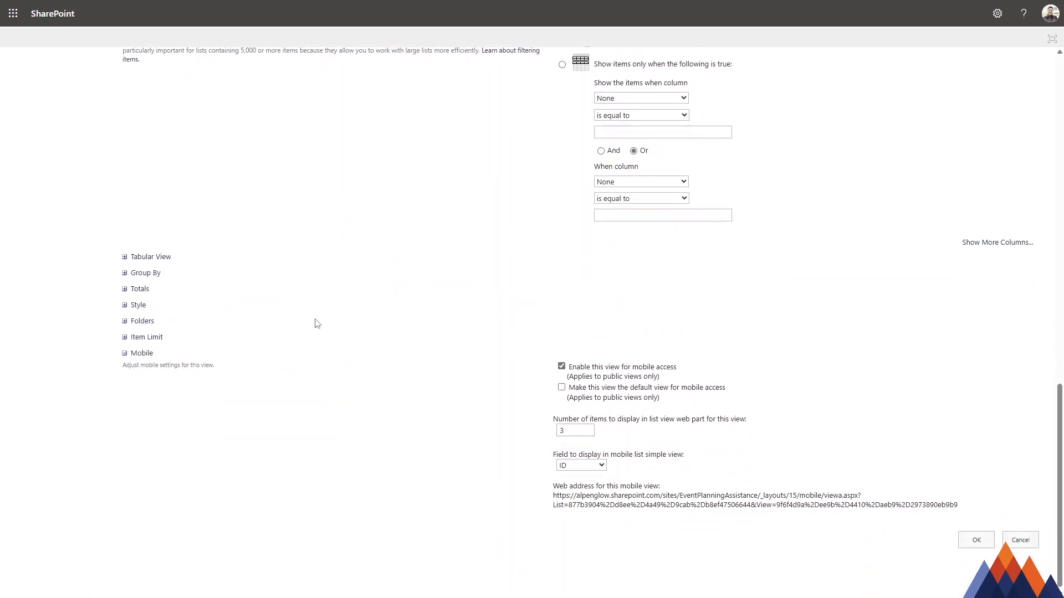
pyautogui.scroll(-1, 422, 306)
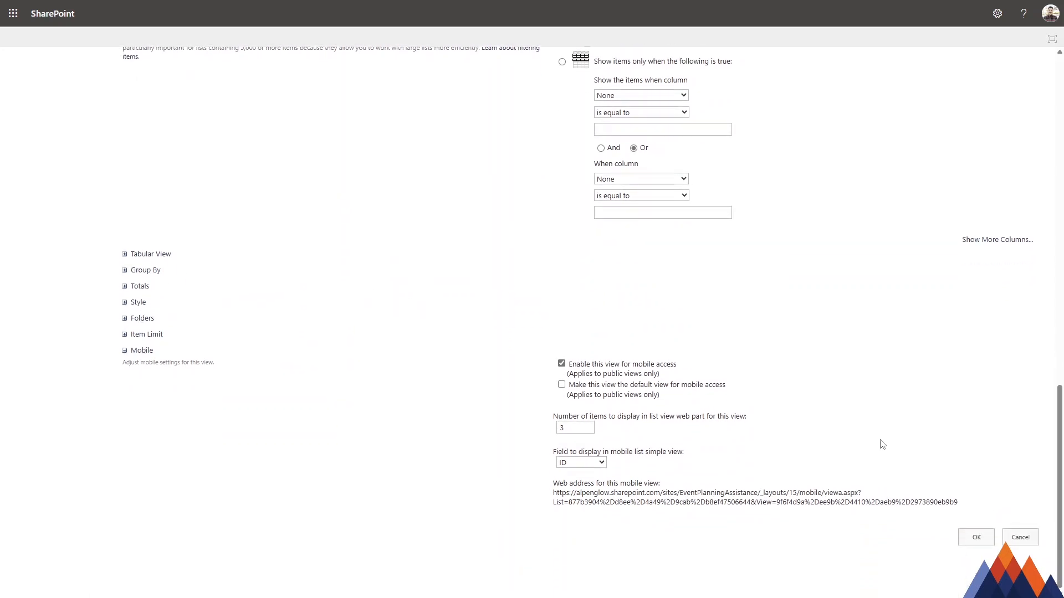
pyautogui.click(977, 537)
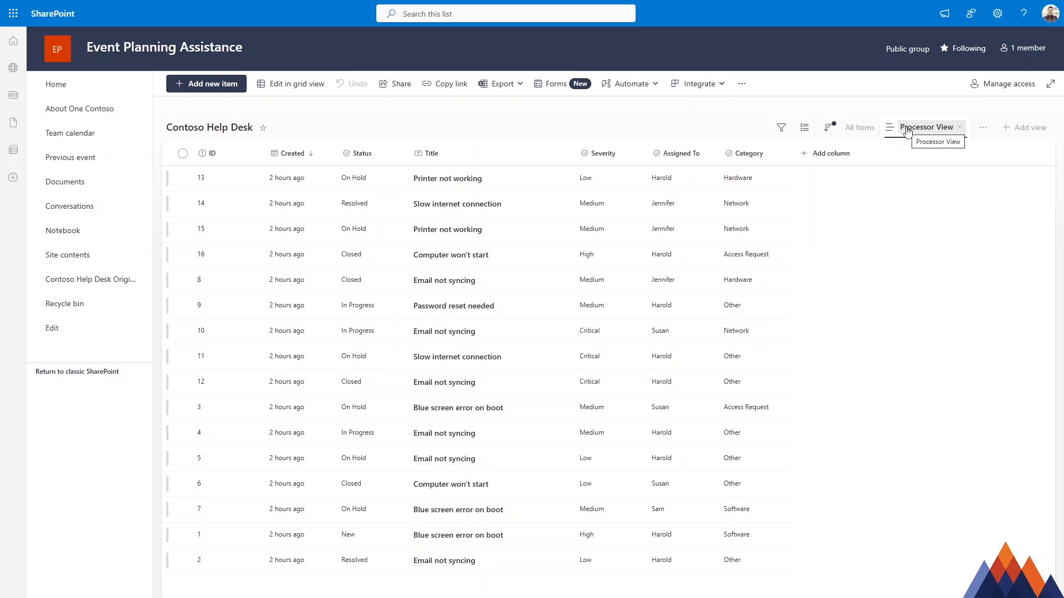
# Step: Compare the All Items view with Processor View, and move the Assigned To column before Severity in Processor View
pyautogui.click(862, 128)
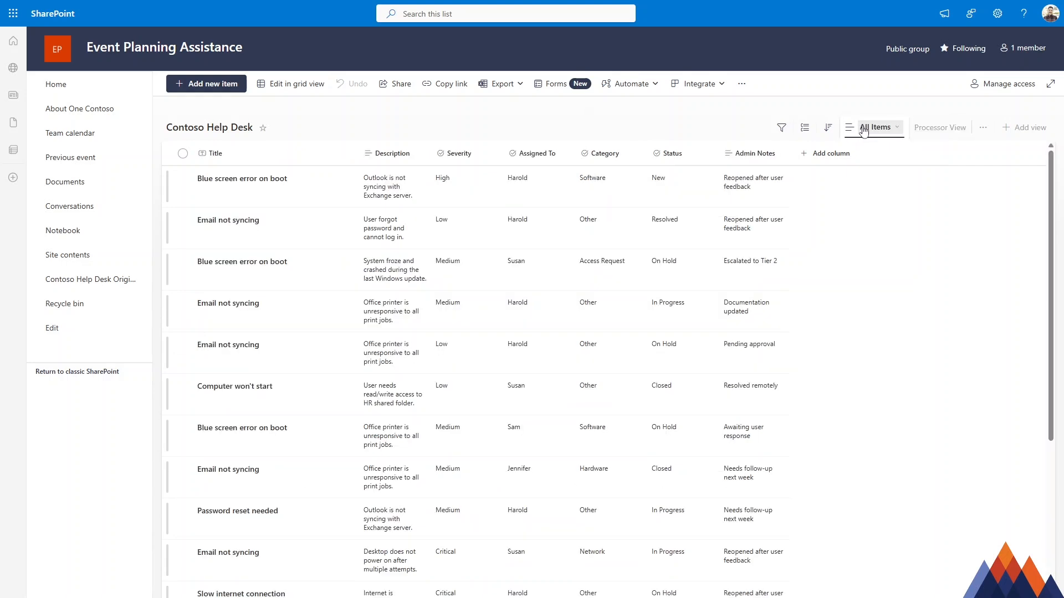
pyautogui.click(936, 135)
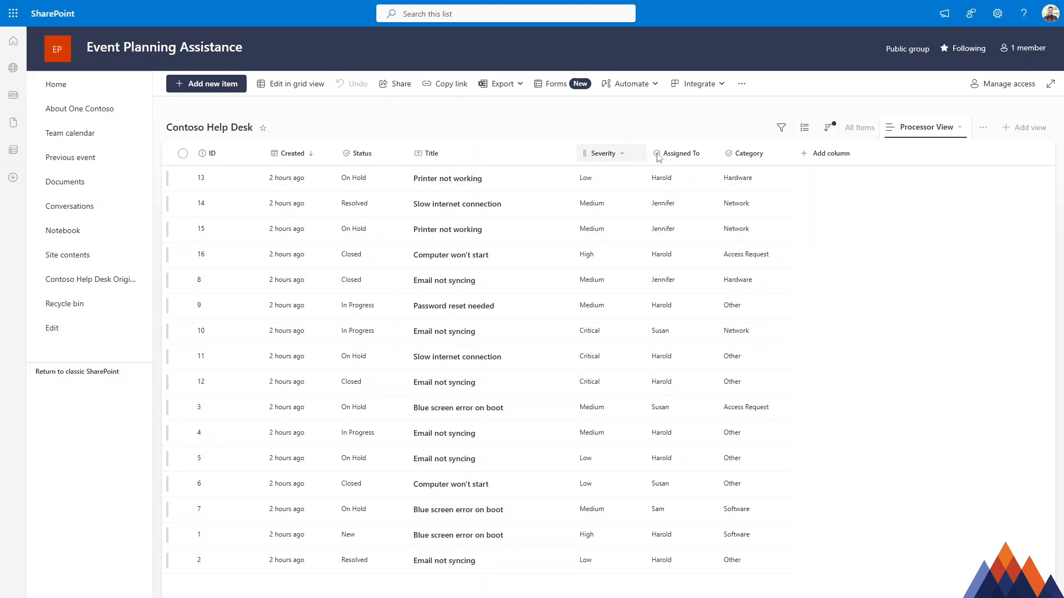
pyautogui.moveTo(681, 153); pyautogui.dragTo(587, 157)
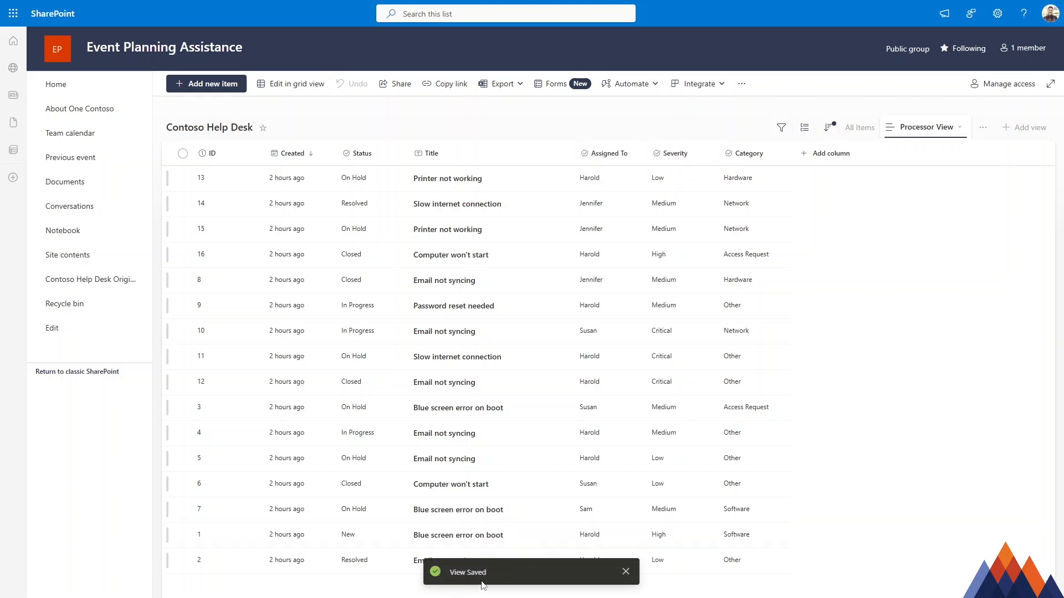
pyautogui.click(626, 572)
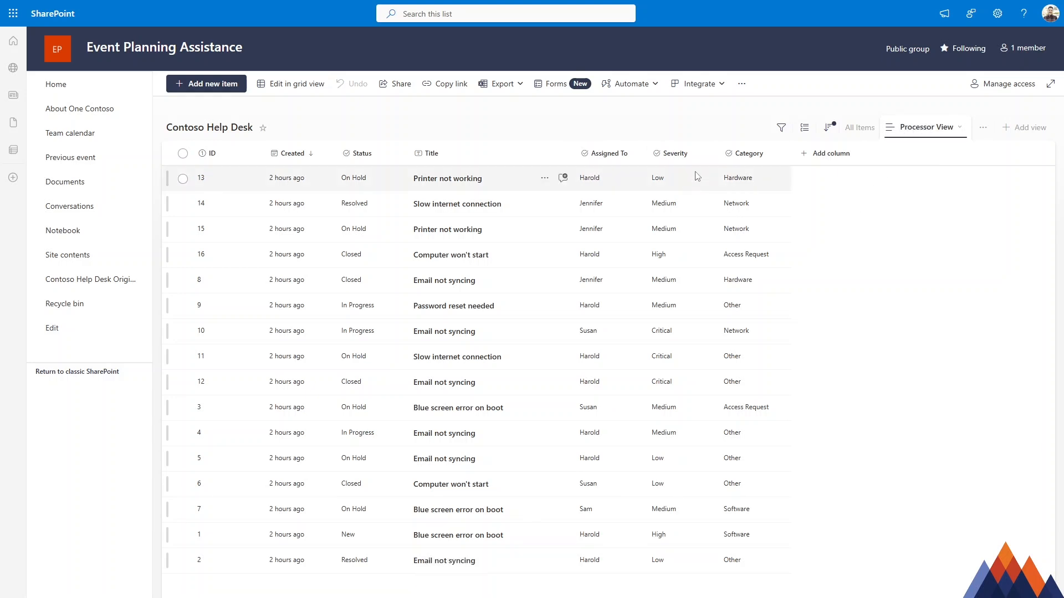
# Step: Filter Processor View by the Category column to show only Network items
pyautogui.click(748, 153)
pyautogui.click(761, 216)
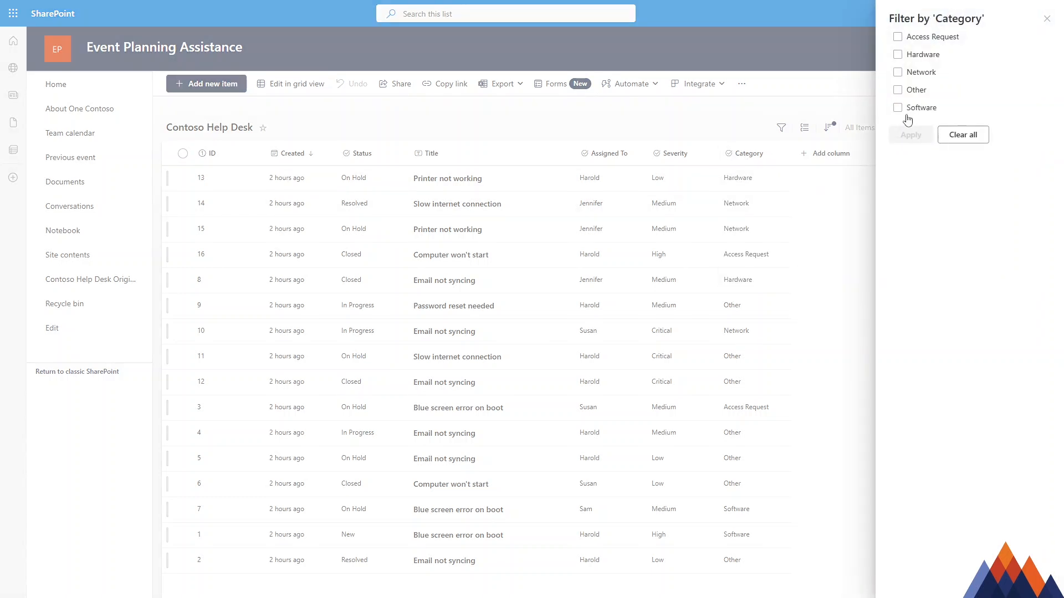
pyautogui.click(914, 90)
pyautogui.click(919, 72)
pyautogui.click(914, 91)
pyautogui.click(911, 136)
# Step: Check the options for saving the filtered view, leave them unused, and clear the Category filter
pyautogui.click(920, 128)
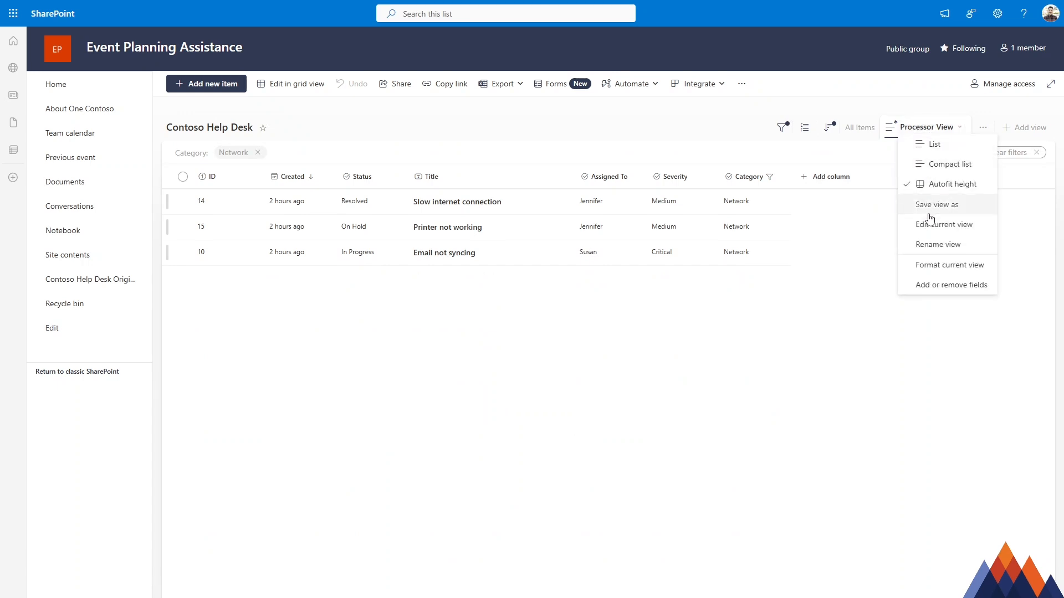
pyautogui.click(823, 155)
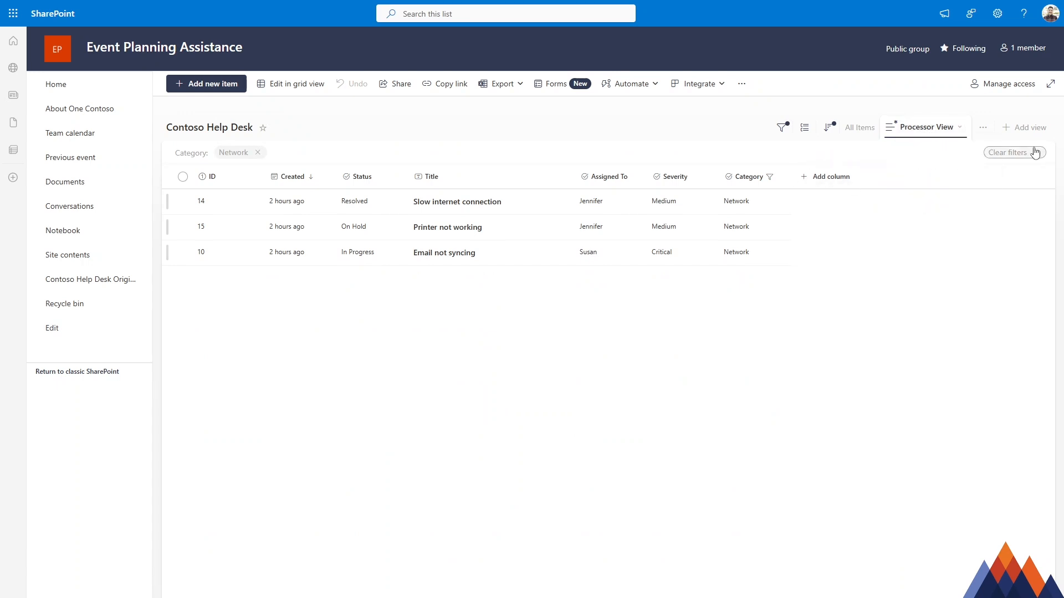
pyautogui.click(1035, 152)
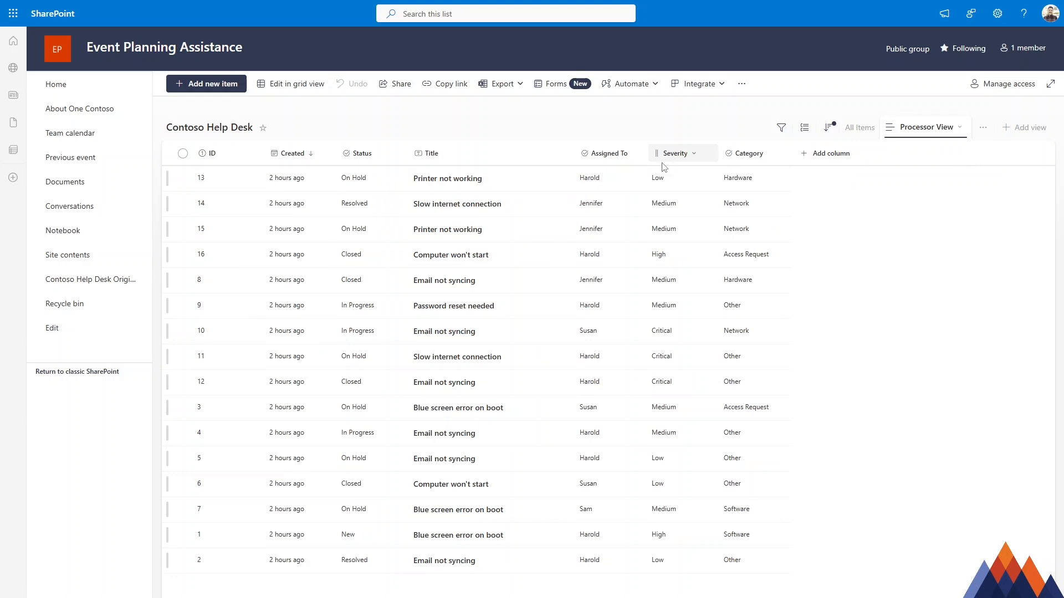
# Step: Move the Severity column before Assigned To, and move Assigned To back in front of Severity
pyautogui.moveTo(672, 153); pyautogui.dragTo(587, 158)
pyautogui.moveTo(681, 156); pyautogui.dragTo(598, 157)
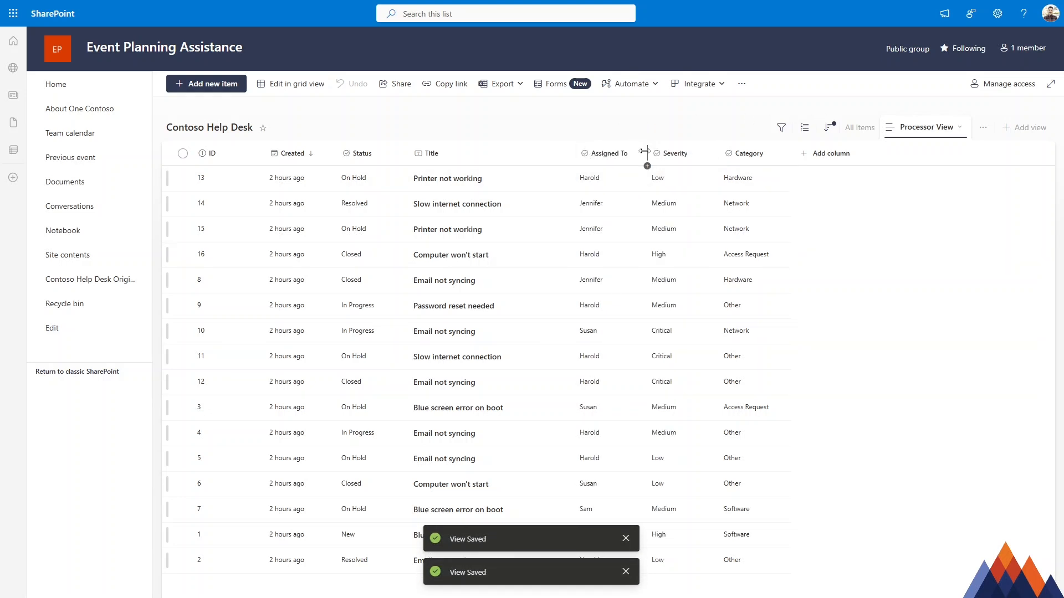
pyautogui.click(625, 538)
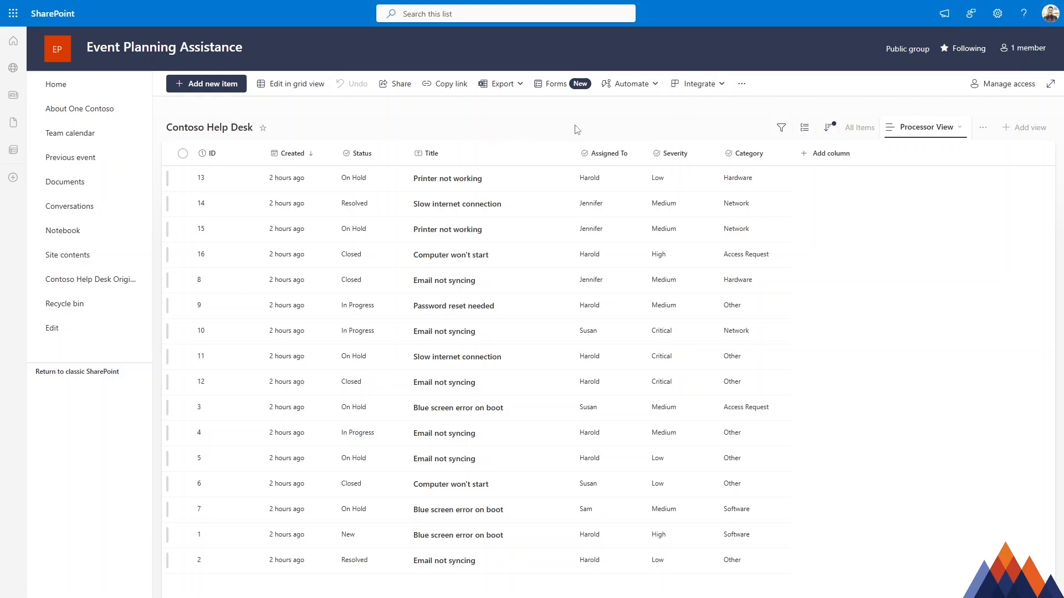
# Step: Apply alternating row styles to Processor View
pyautogui.click(927, 128)
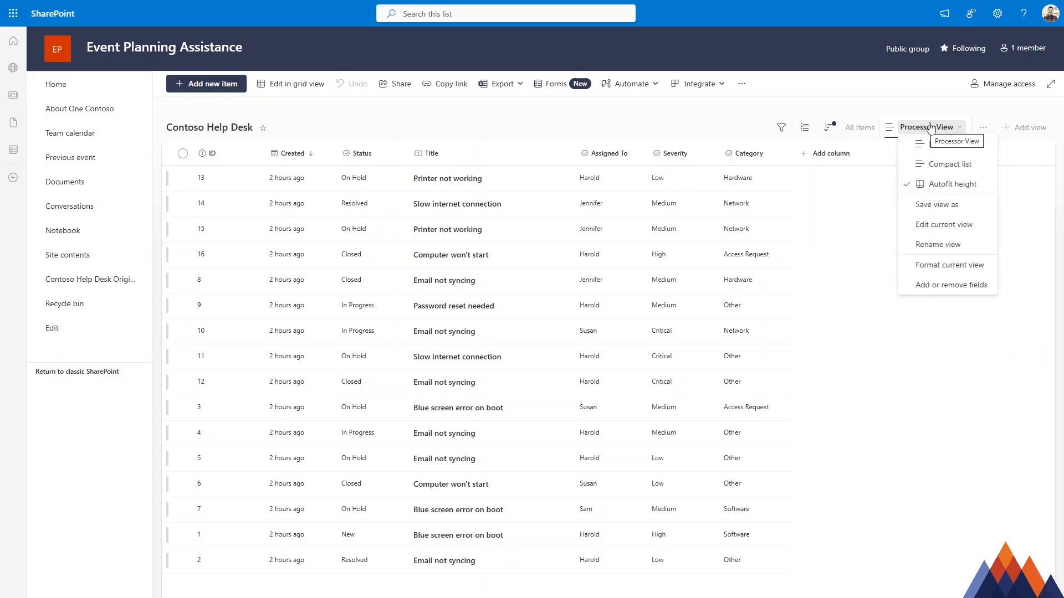
pyautogui.click(960, 268)
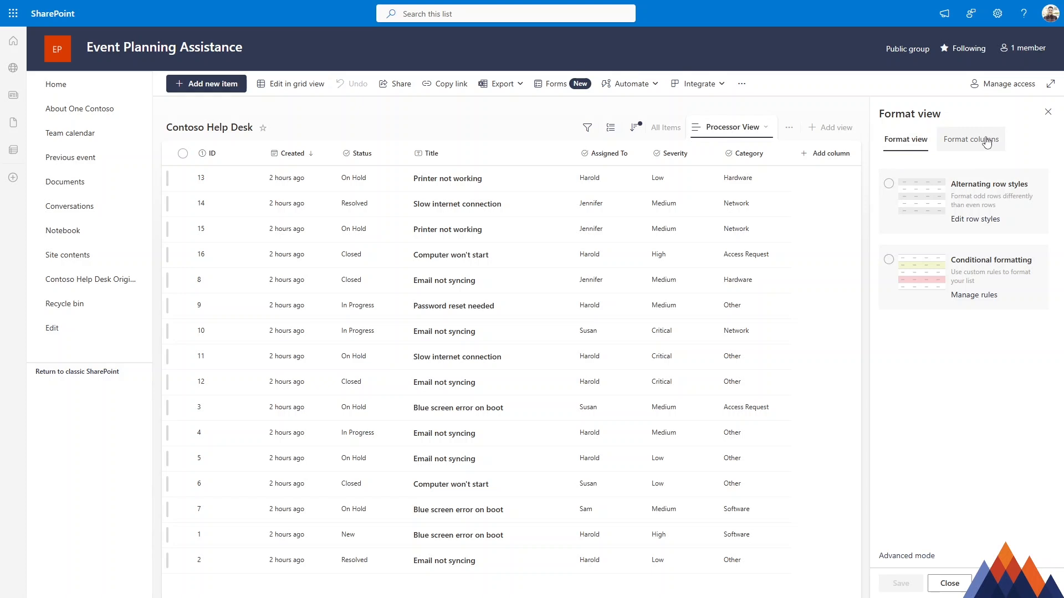
pyautogui.click(889, 186)
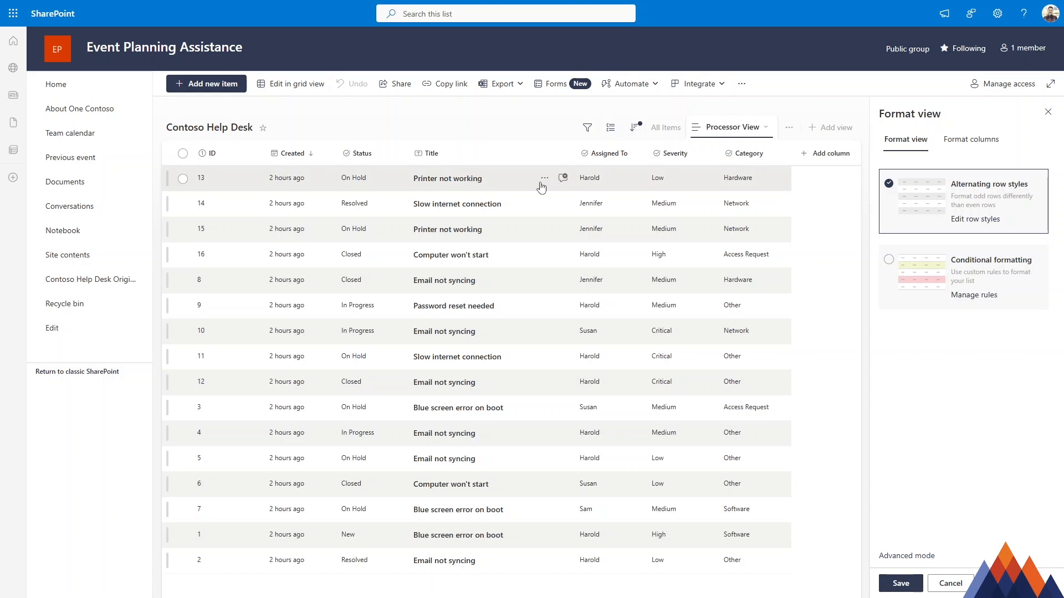
# Step: Try a light pink and a lavender fill on the even rows, and set their fill back to Automatic
pyautogui.click(978, 218)
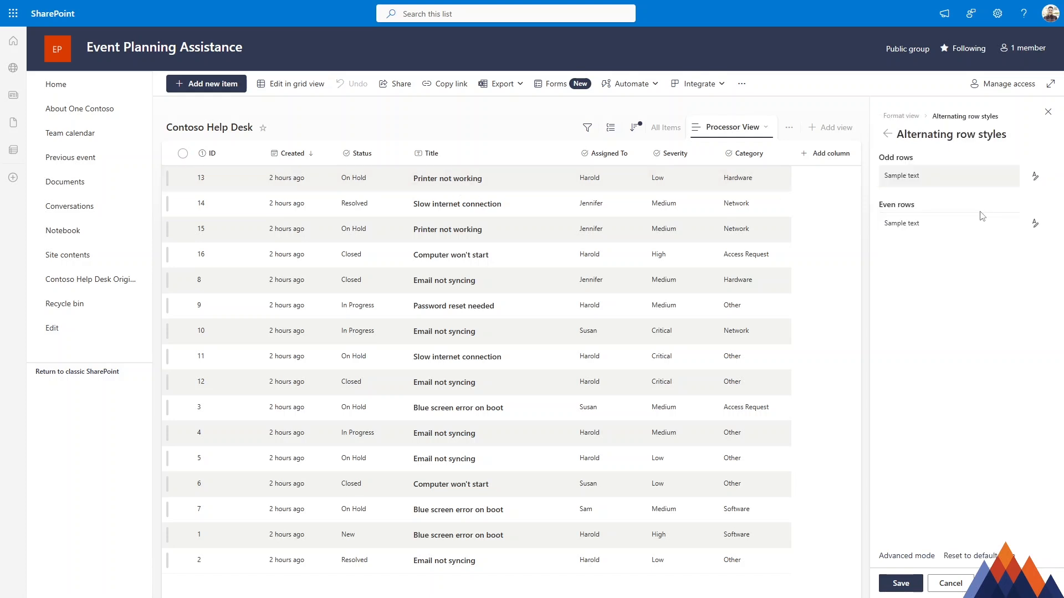
pyautogui.click(1035, 223)
pyautogui.click(944, 282)
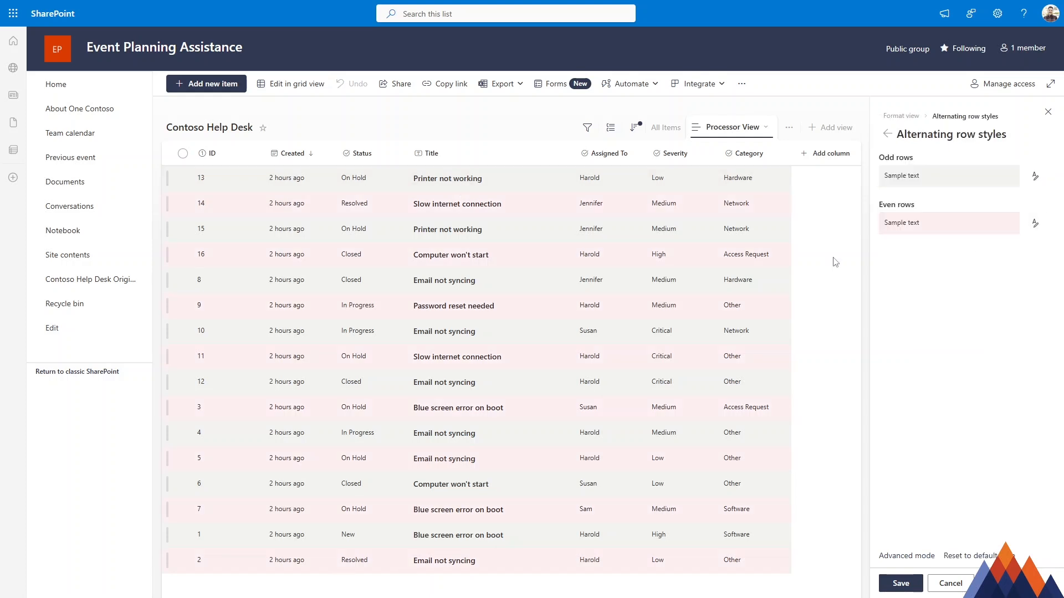
pyautogui.click(1035, 223)
pyautogui.click(979, 304)
pyautogui.click(1034, 223)
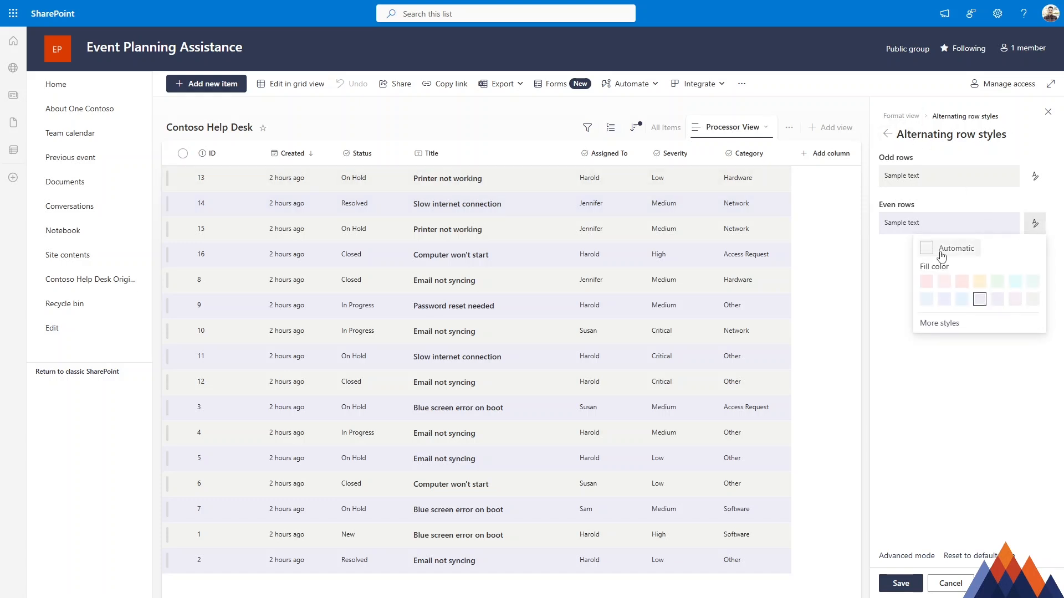
pyautogui.click(942, 248)
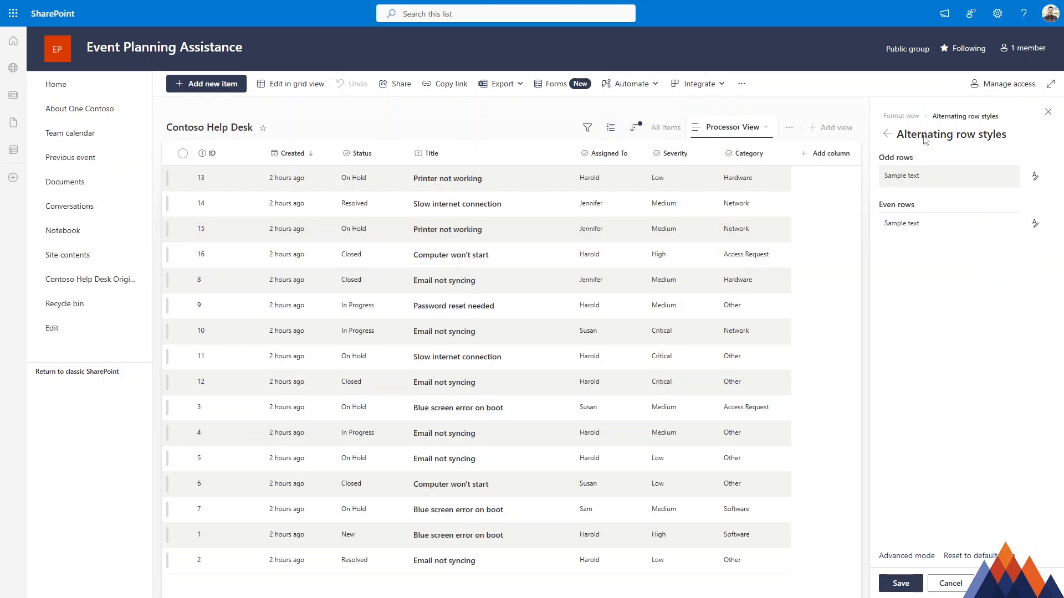
pyautogui.click(888, 134)
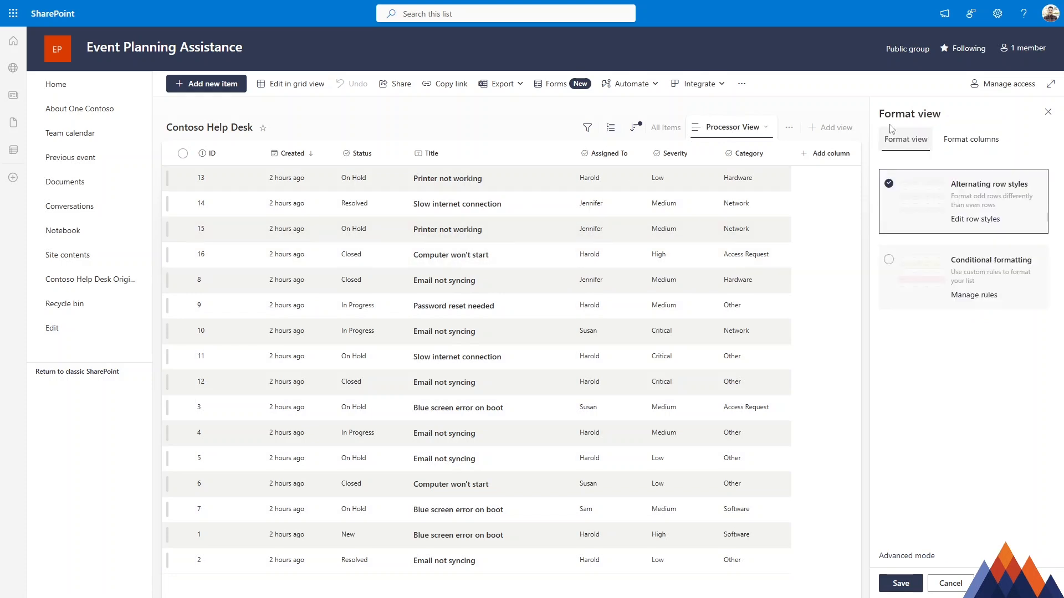
# Step: Switch the view to conditional formatting and set its rule to Status is equal to Resolved
pyautogui.click(890, 261)
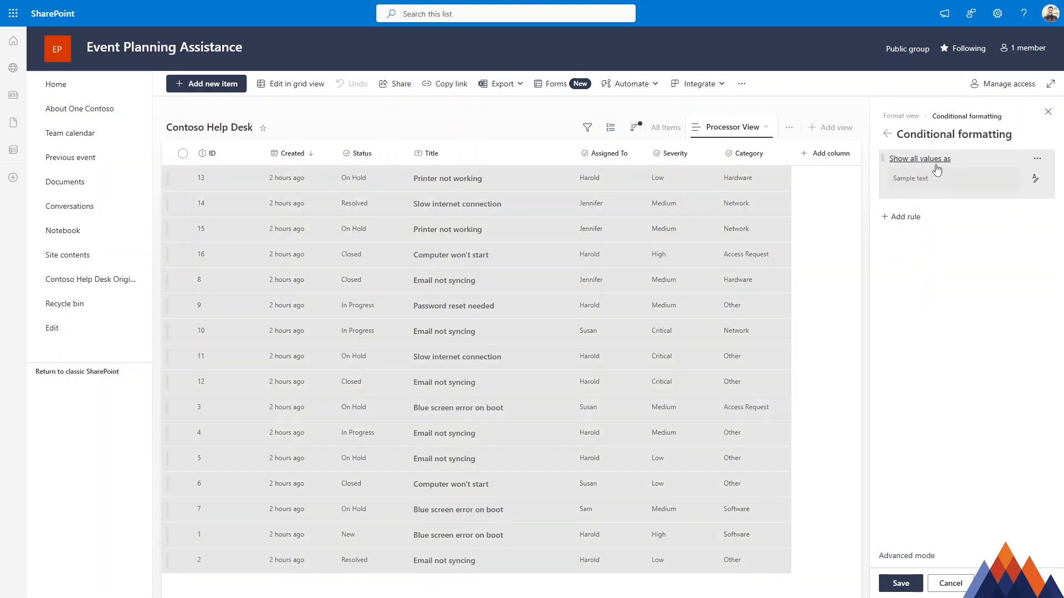
pyautogui.click(1036, 164)
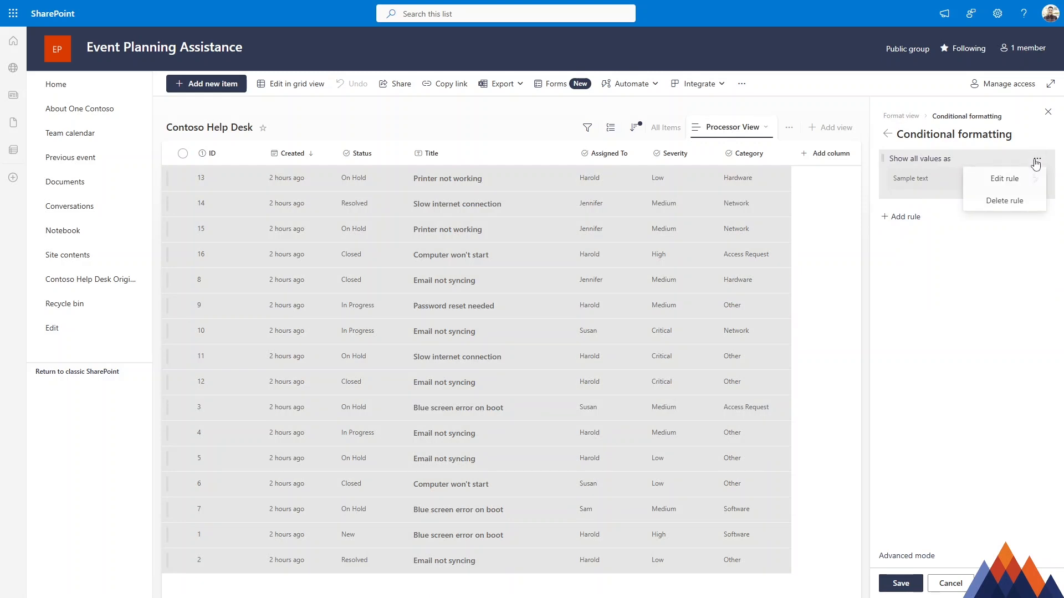
pyautogui.click(1006, 179)
pyautogui.click(948, 179)
pyautogui.click(921, 211)
pyautogui.click(921, 198)
pyautogui.click(914, 214)
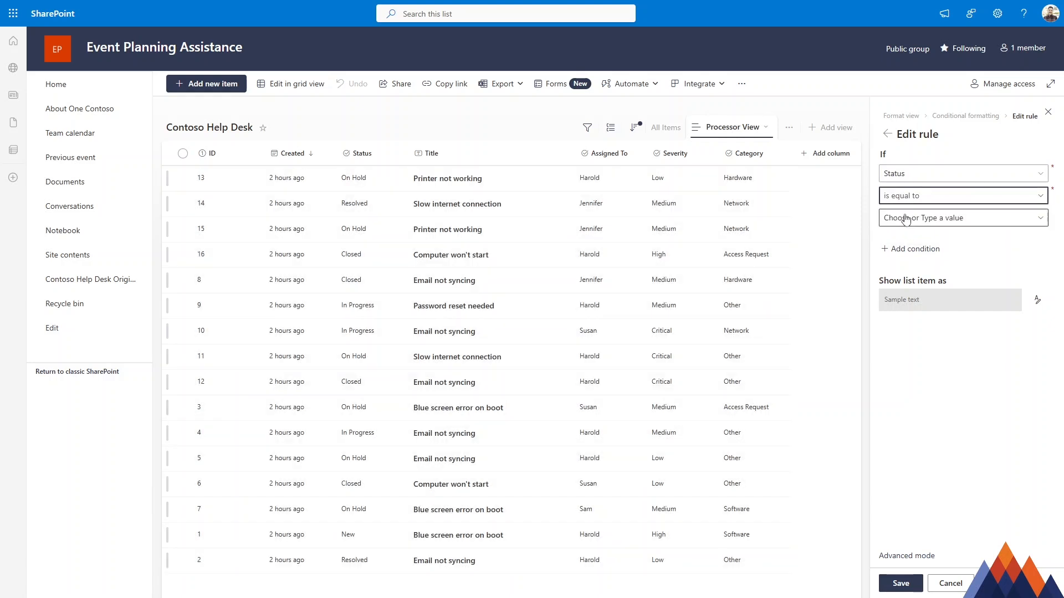
pyautogui.click(905, 218)
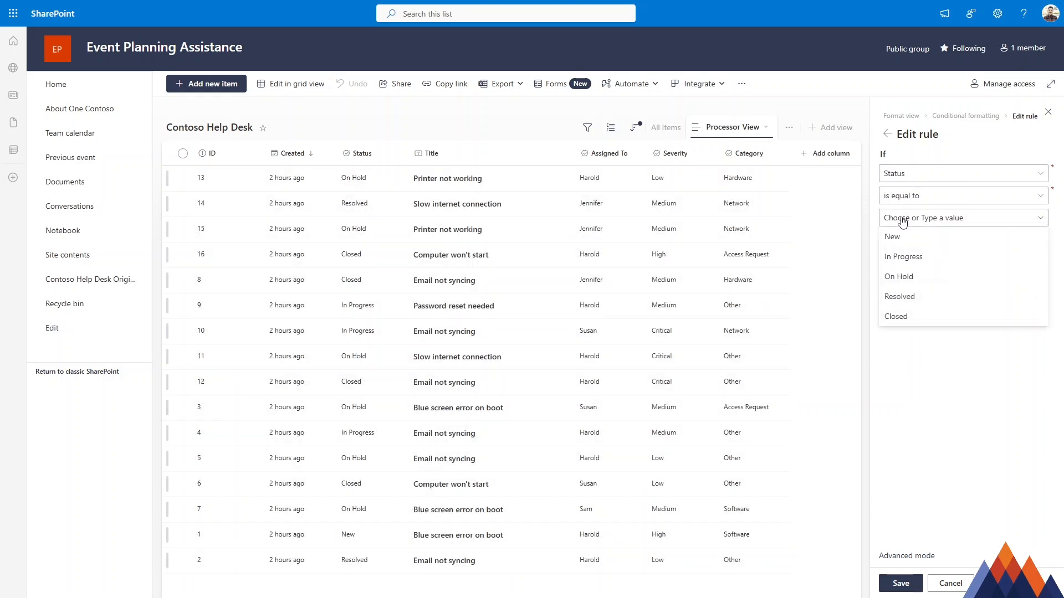
pyautogui.click(908, 296)
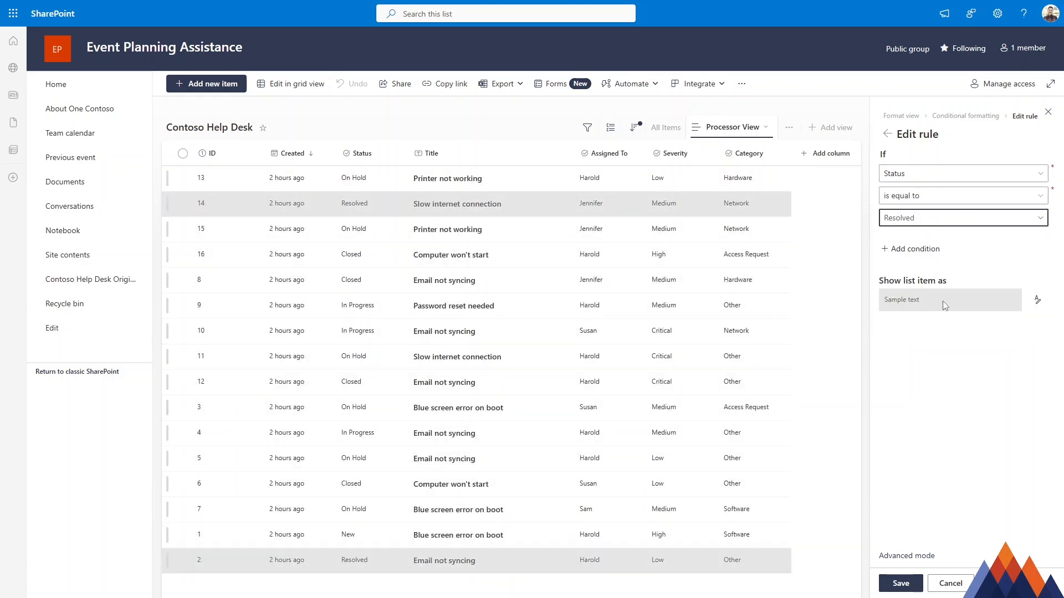
# Step: Try a green style for the rows matching the Resolved rule, and discard the view formatting
pyautogui.click(1035, 300)
pyautogui.click(998, 359)
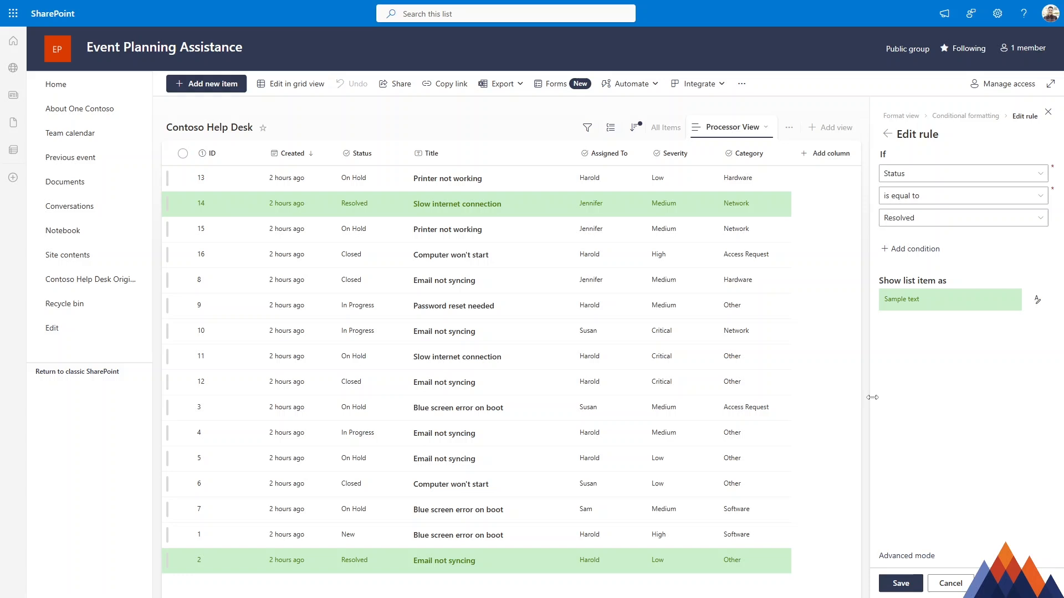
pyautogui.click(952, 583)
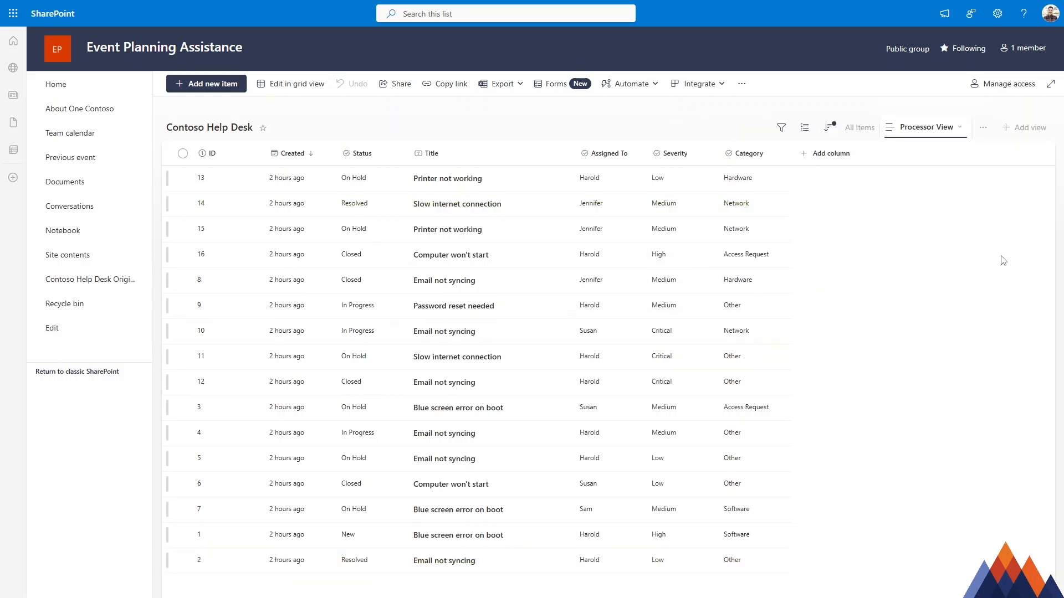
# Step: Check the column formatting options offered for the Created column, and close them without changes
pyautogui.click(926, 129)
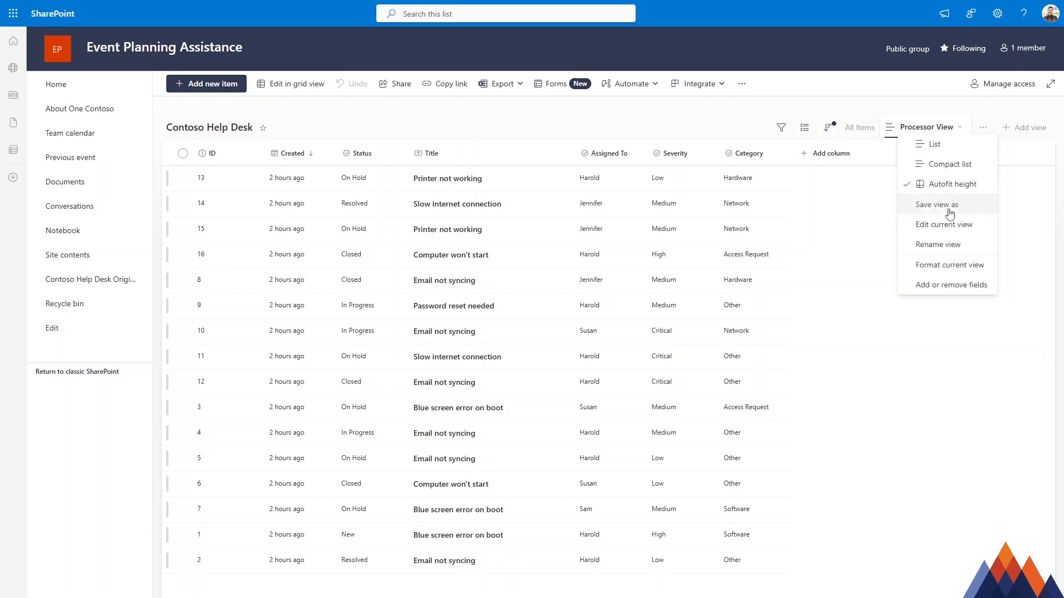
pyautogui.click(958, 266)
pyautogui.click(963, 145)
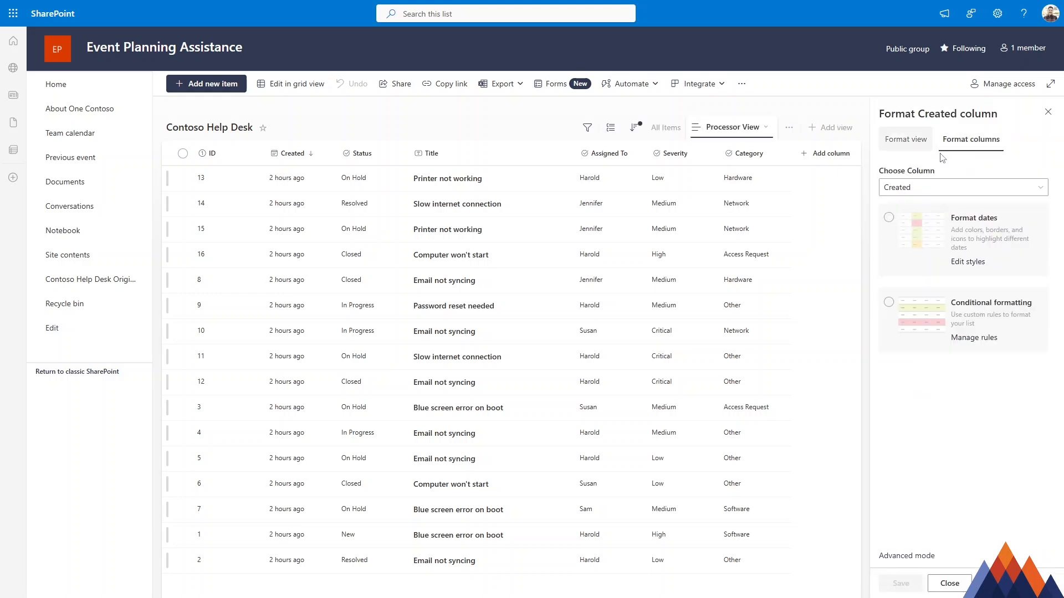
pyautogui.click(1048, 112)
# Step: Open the formatting options for the Status column from its column settings
pyautogui.click(365, 155)
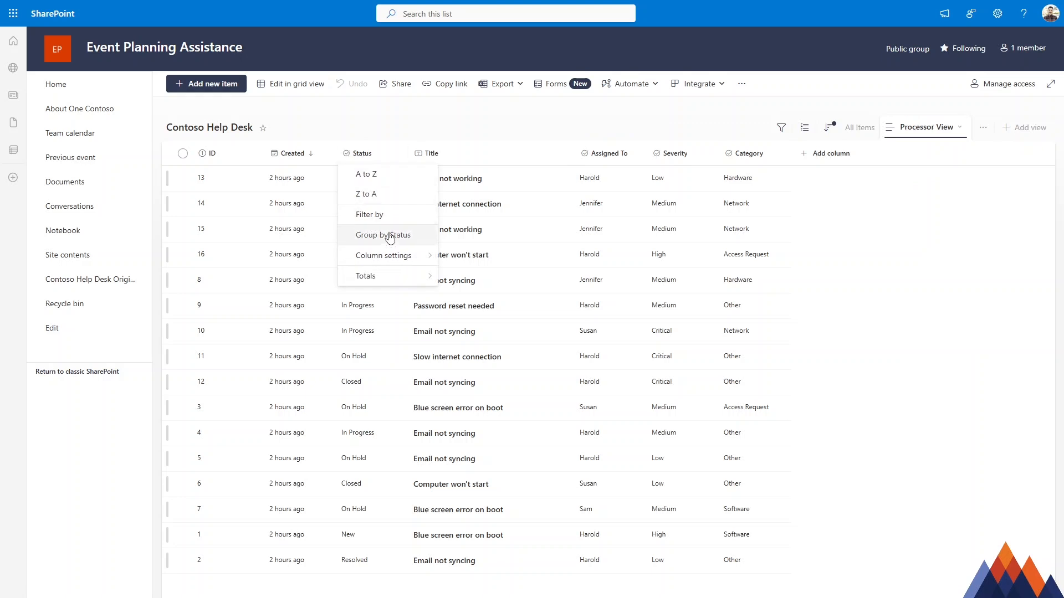
pyautogui.moveTo(395, 259)
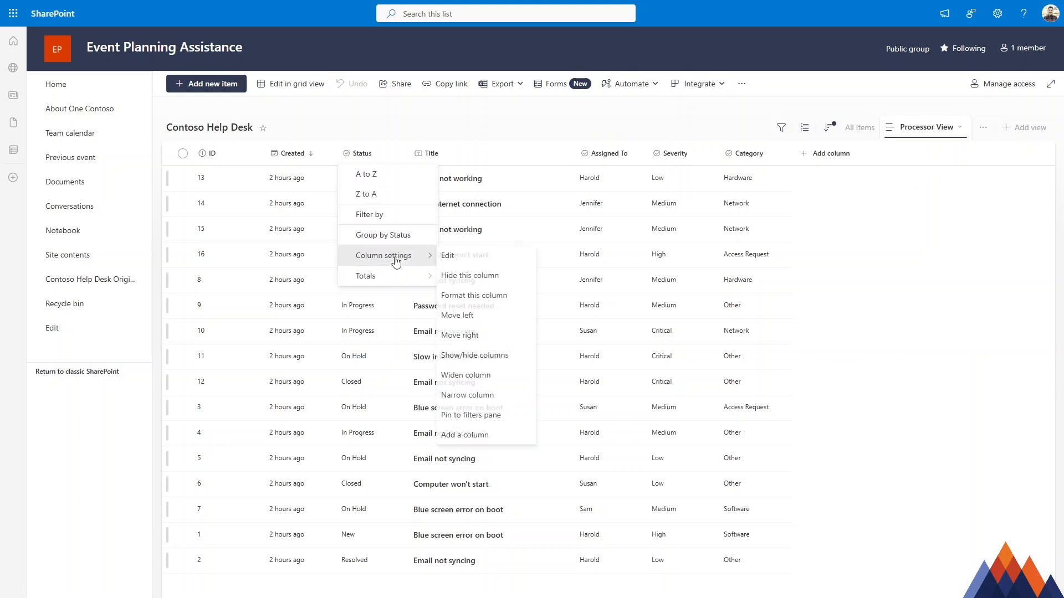
pyautogui.click(478, 295)
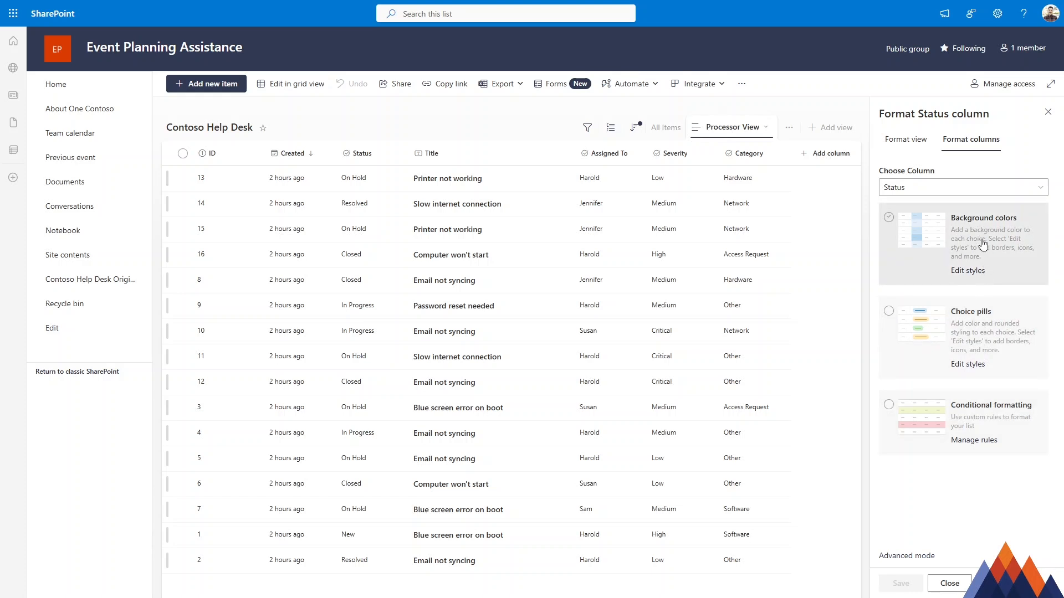
# Step: Try the Format dates style on the Created column, review its before, on and after today rules, and deselect the style
pyautogui.click(928, 189)
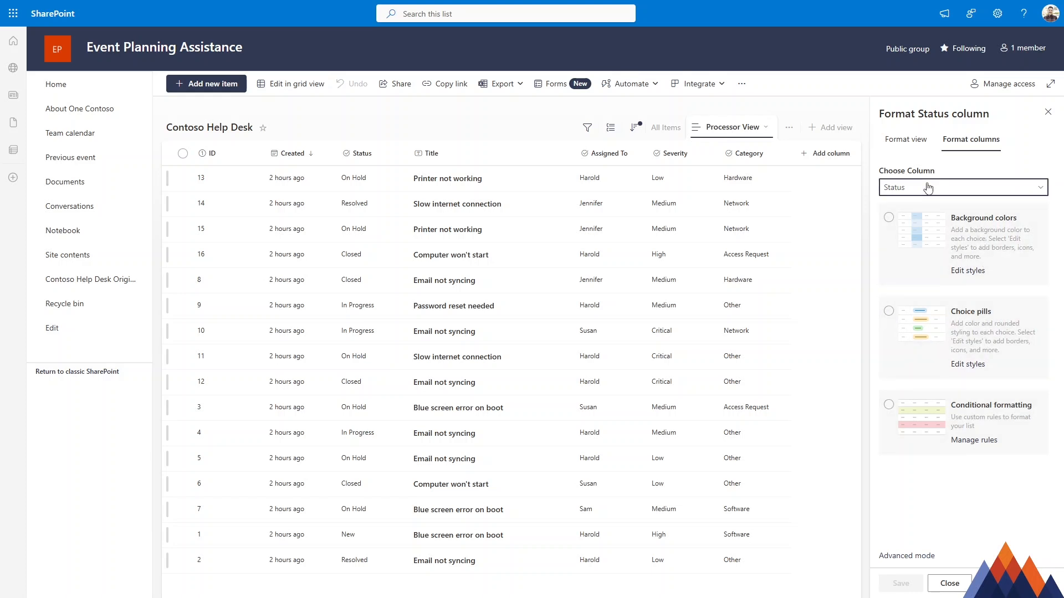
pyautogui.click(921, 203)
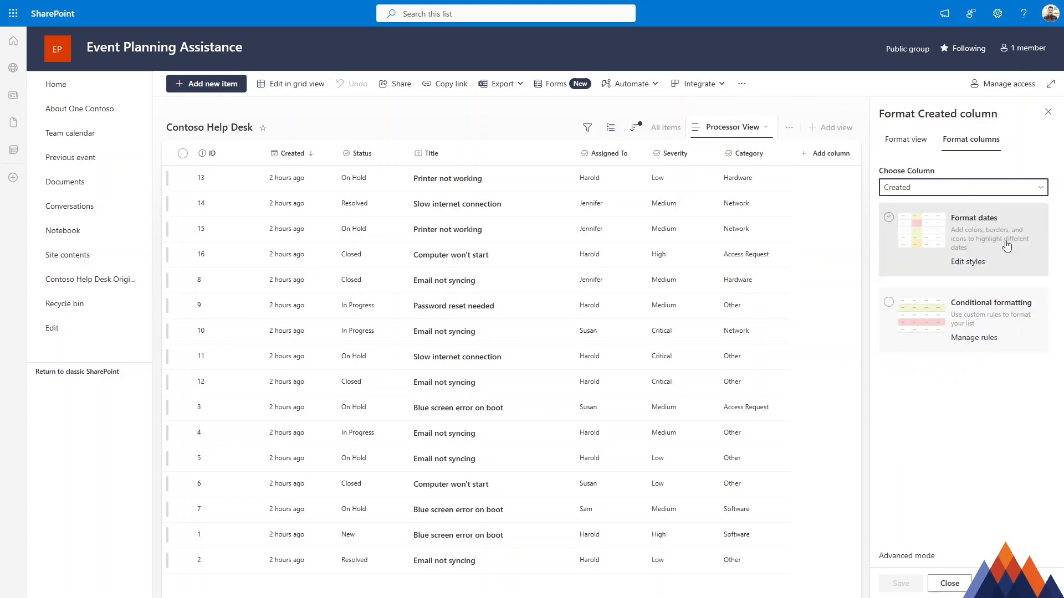
pyautogui.click(974, 237)
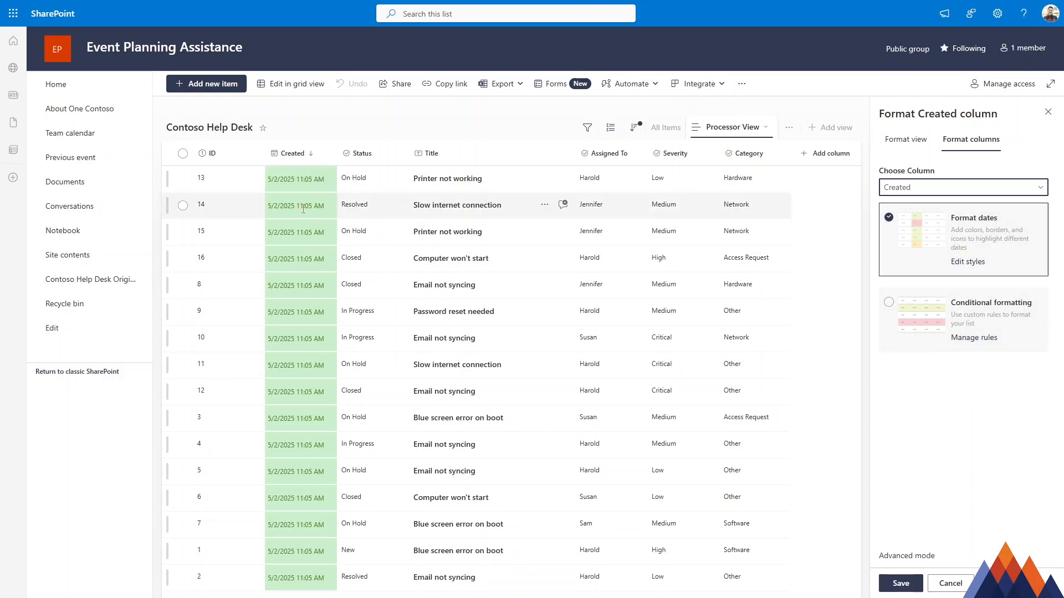
pyautogui.click(968, 261)
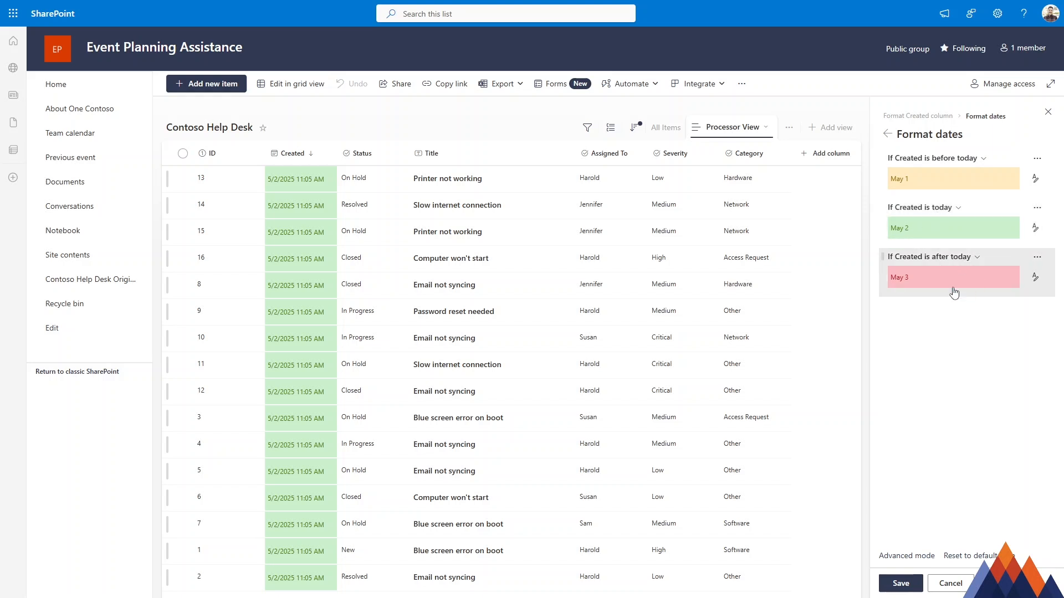
pyautogui.click(887, 135)
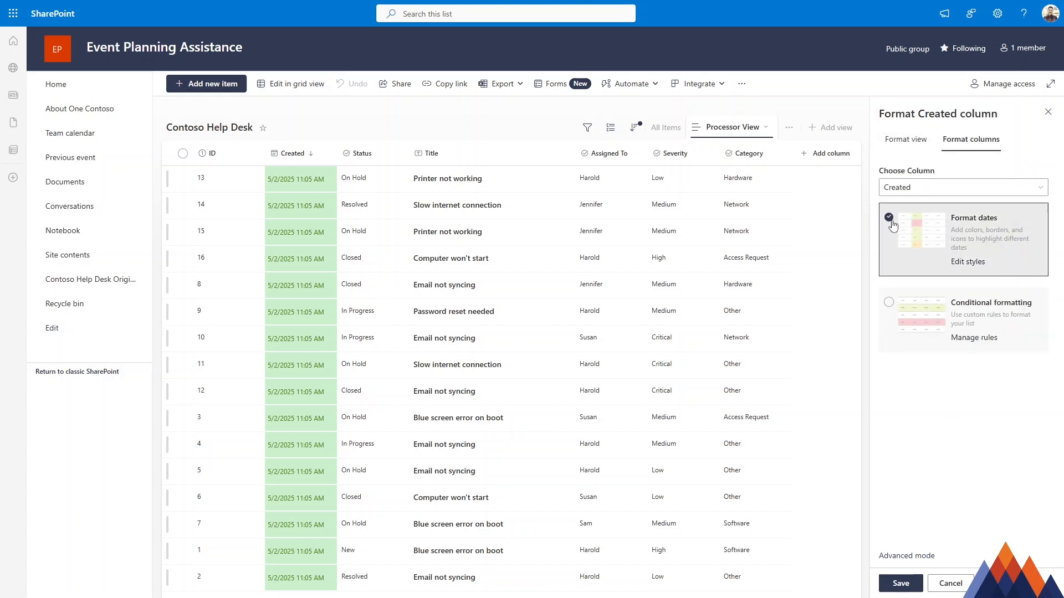
pyautogui.click(889, 219)
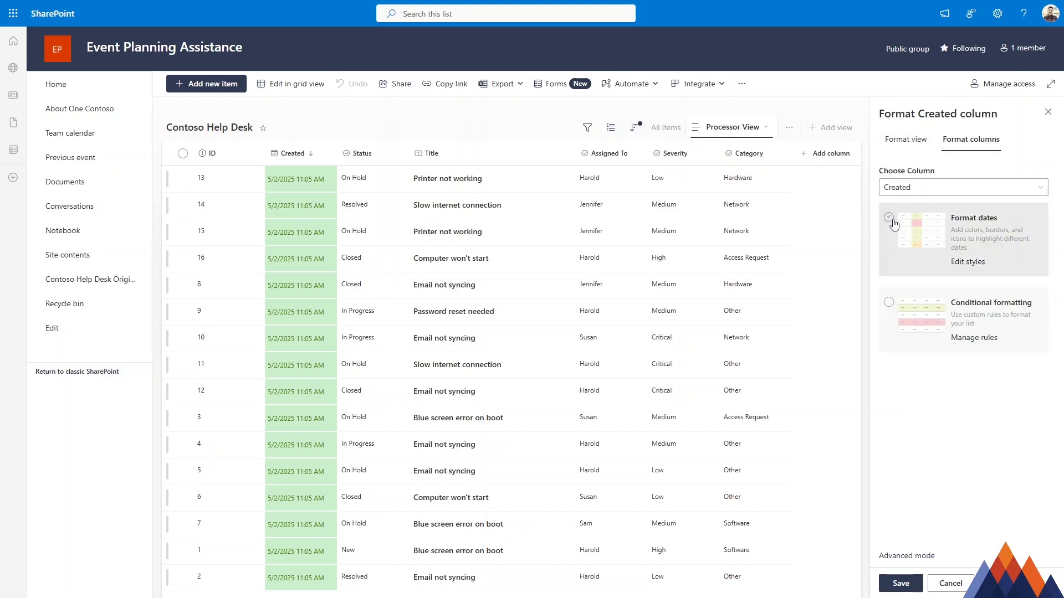
# Step: Try conditional formatting on the Created column for Status is equal to In Progress, and clear that formatting
pyautogui.click(889, 303)
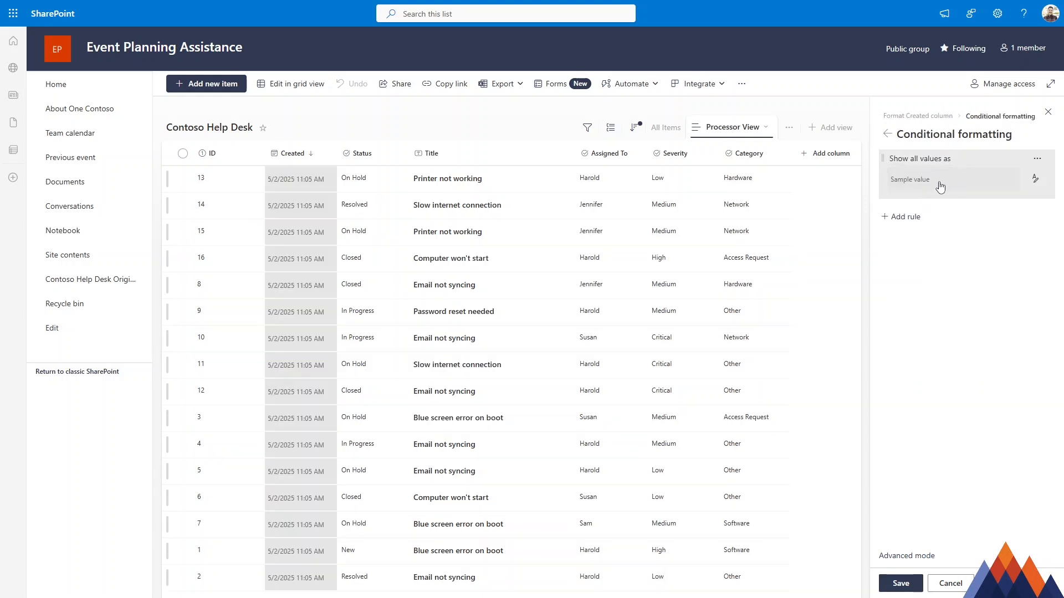
pyautogui.click(1037, 159)
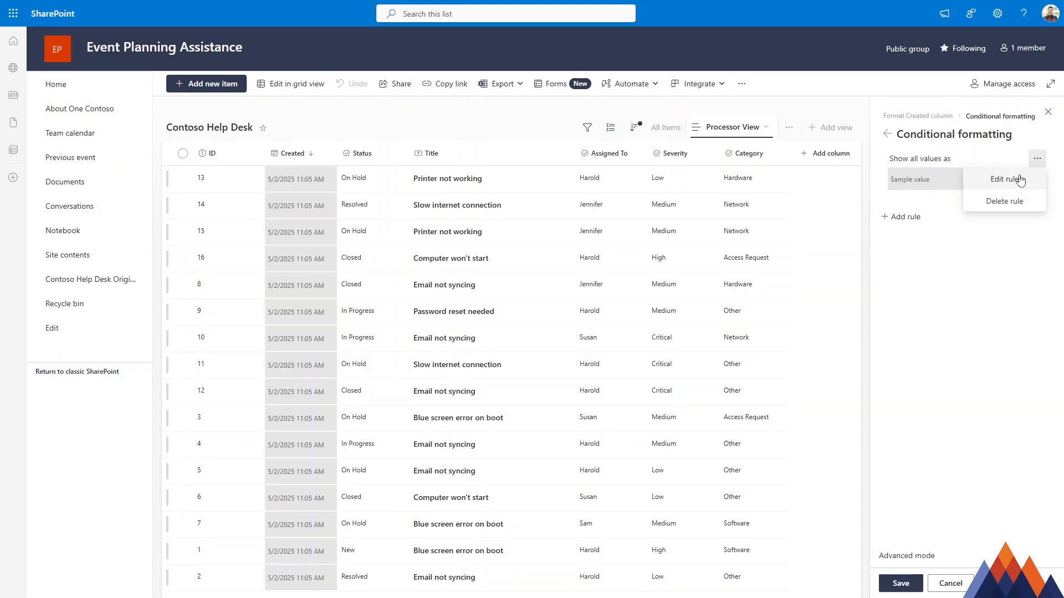
pyautogui.click(1022, 177)
pyautogui.click(939, 173)
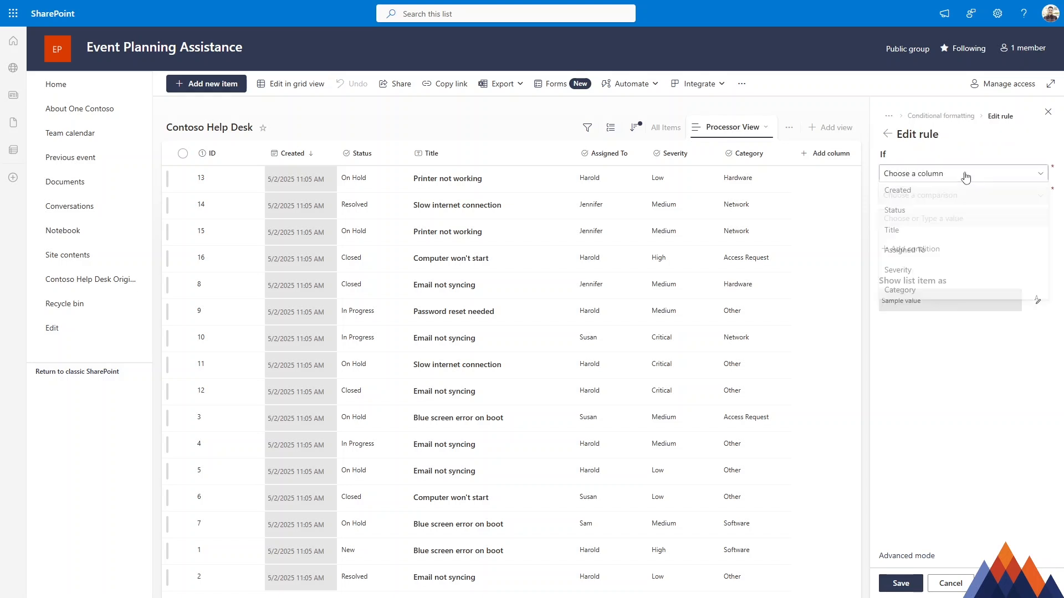
pyautogui.click(926, 212)
pyautogui.click(929, 201)
pyautogui.click(902, 214)
pyautogui.click(912, 218)
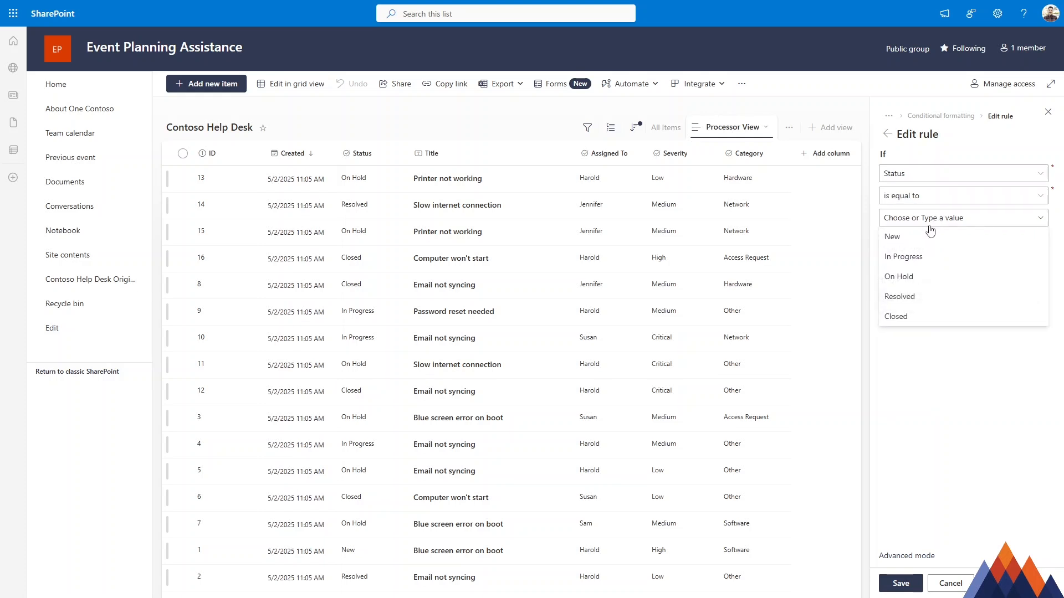
pyautogui.click(911, 256)
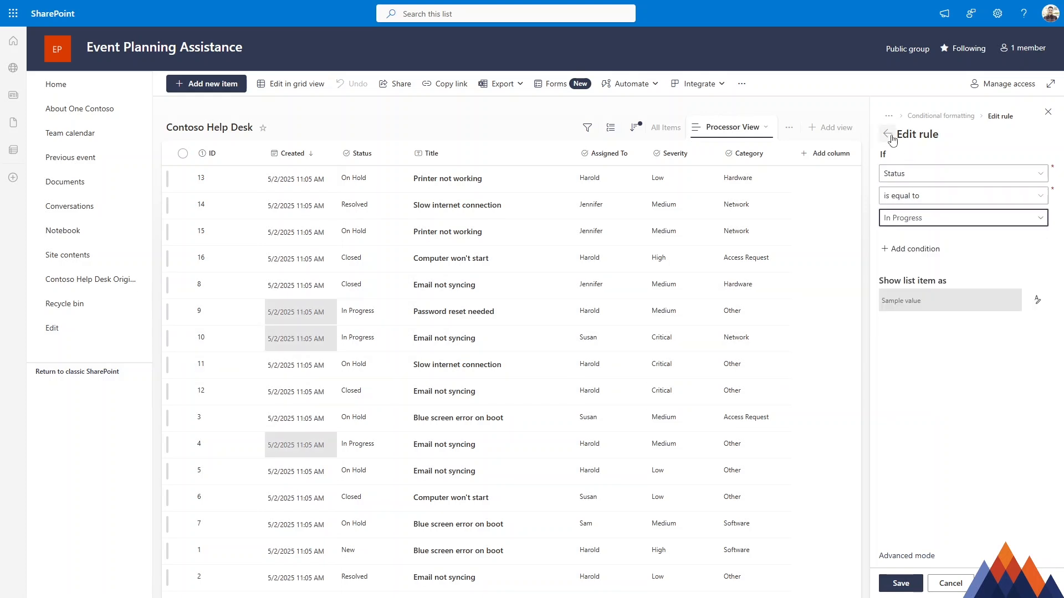
pyautogui.click(888, 135)
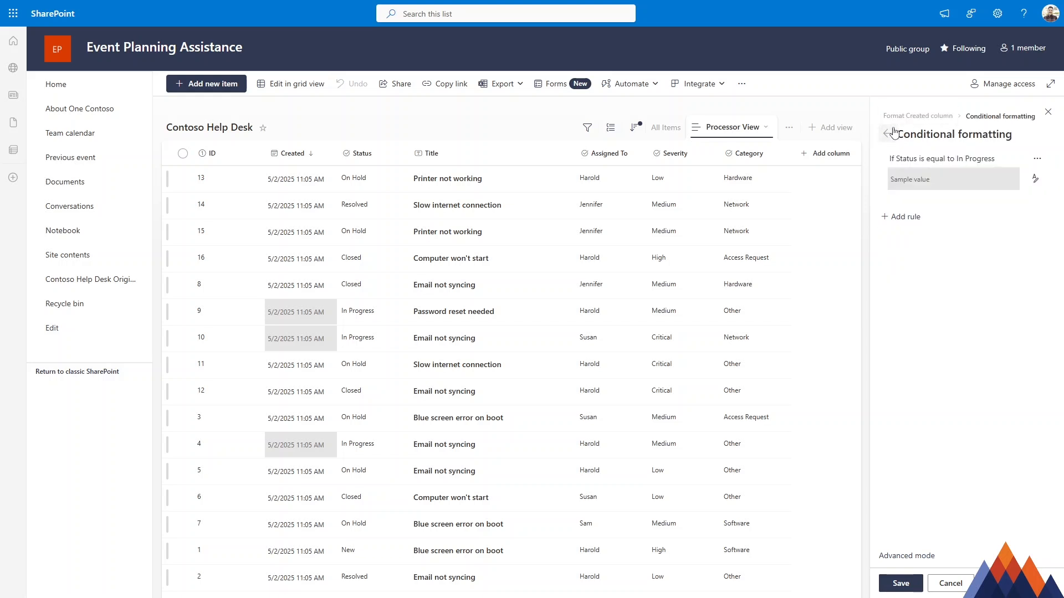
pyautogui.click(889, 135)
pyautogui.click(889, 302)
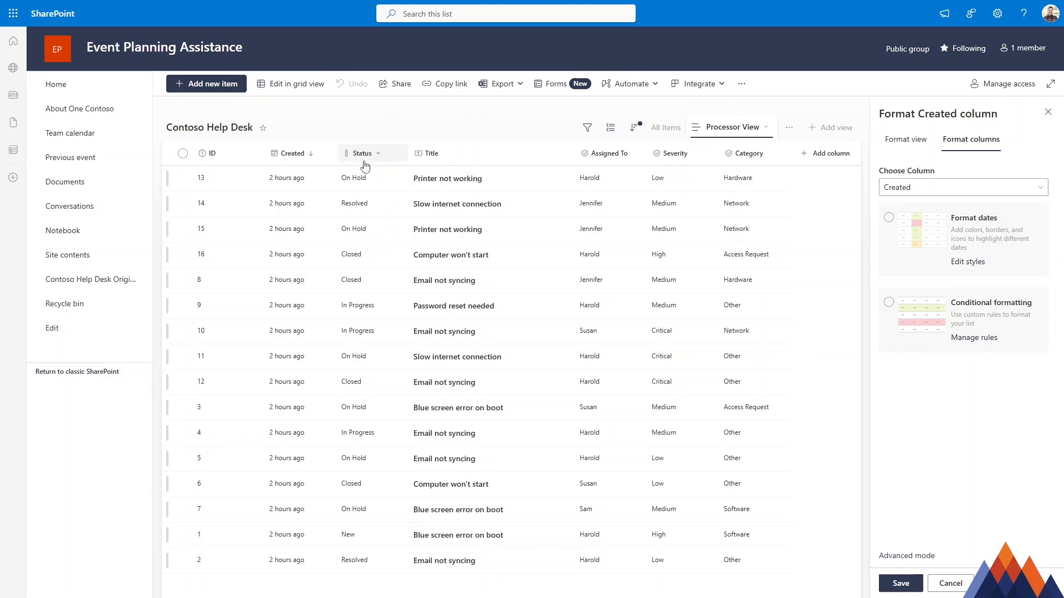
# Step: Switch the formatting to the Status column and apply background colors to its choices
pyautogui.click(953, 194)
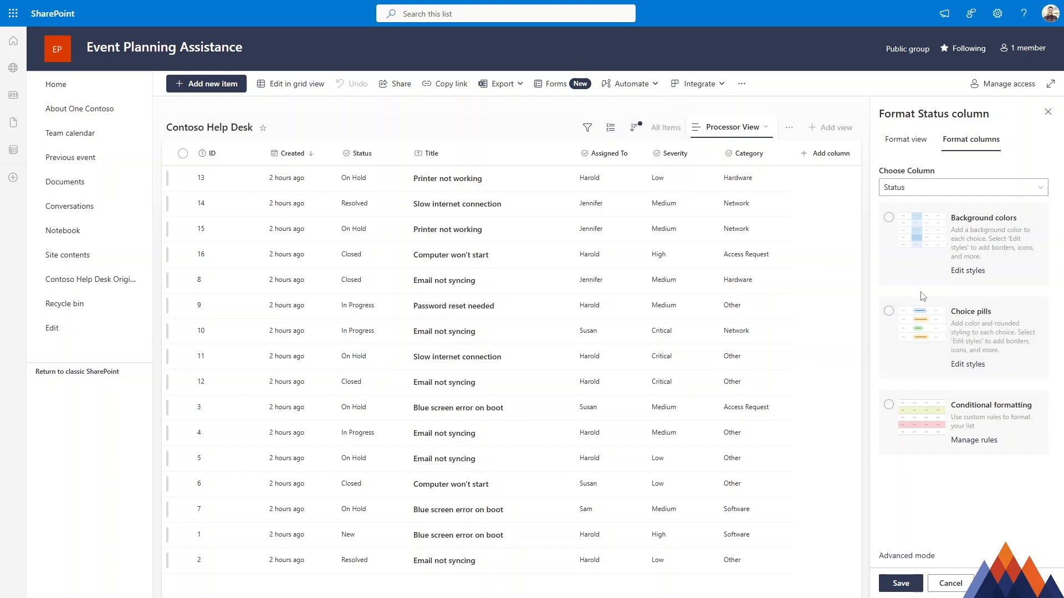
pyautogui.click(894, 232)
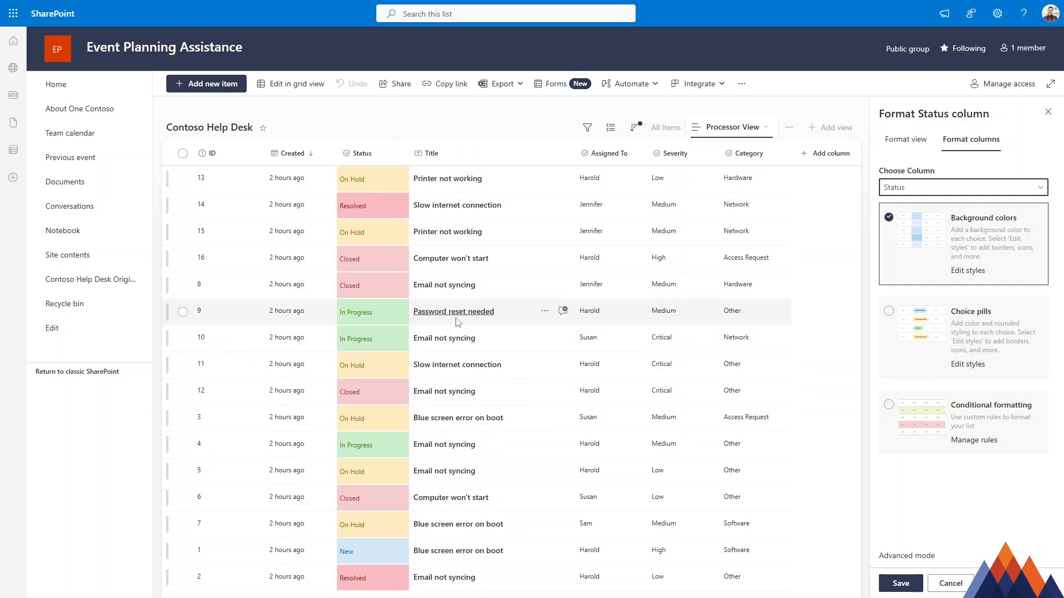
# Step: Try a light blue background color for the Closed choice of the Status column
pyautogui.click(967, 270)
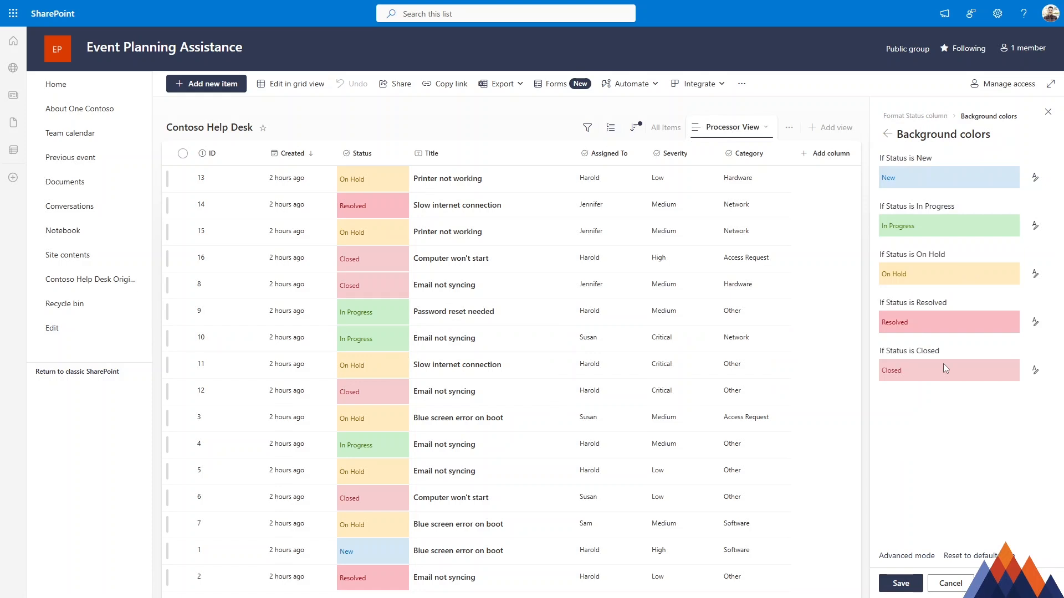
pyautogui.click(1034, 370)
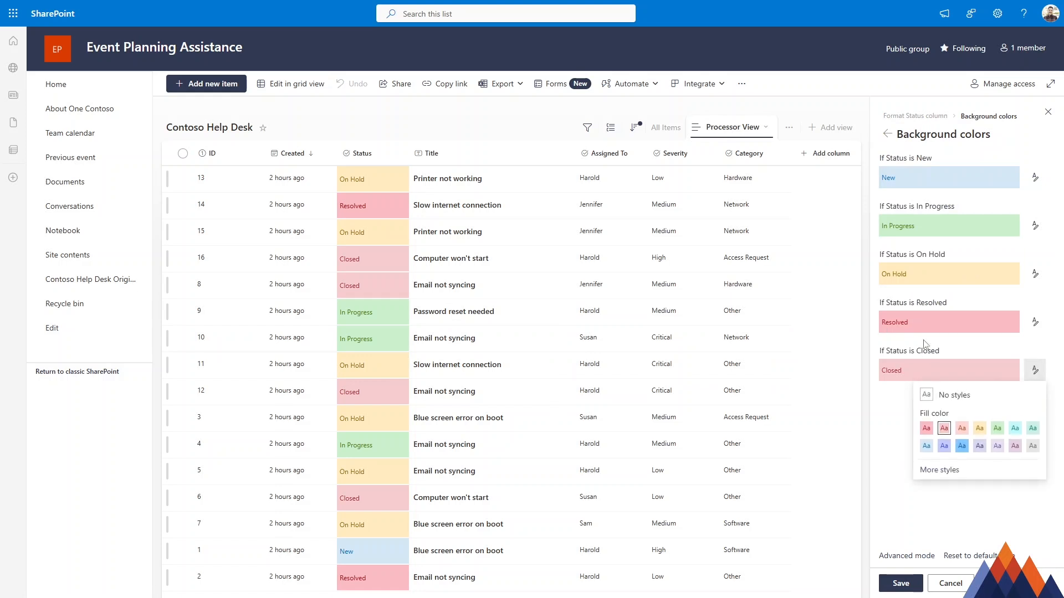
pyautogui.click(962, 446)
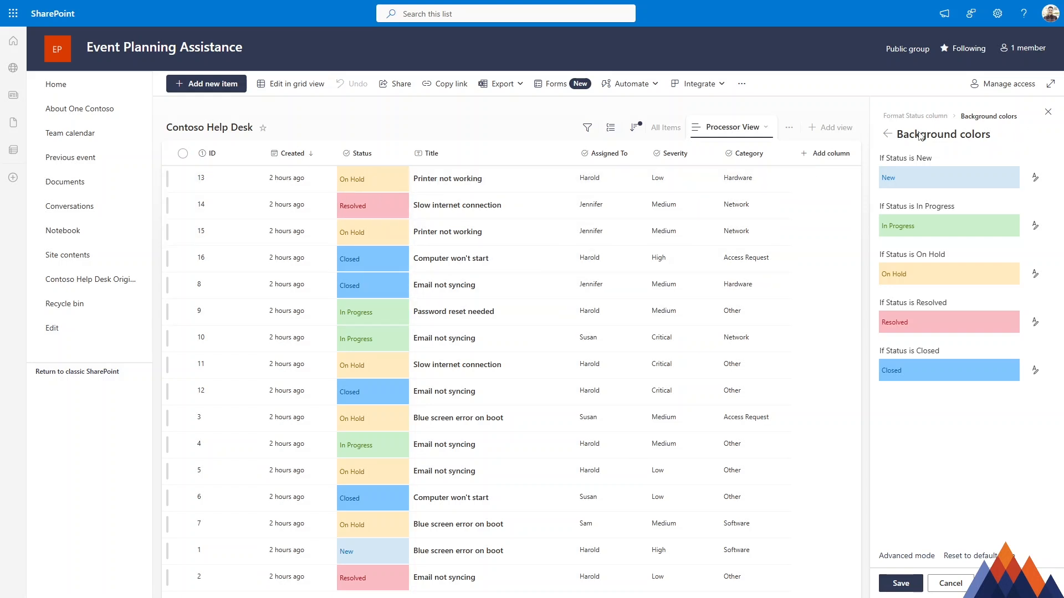
pyautogui.click(887, 134)
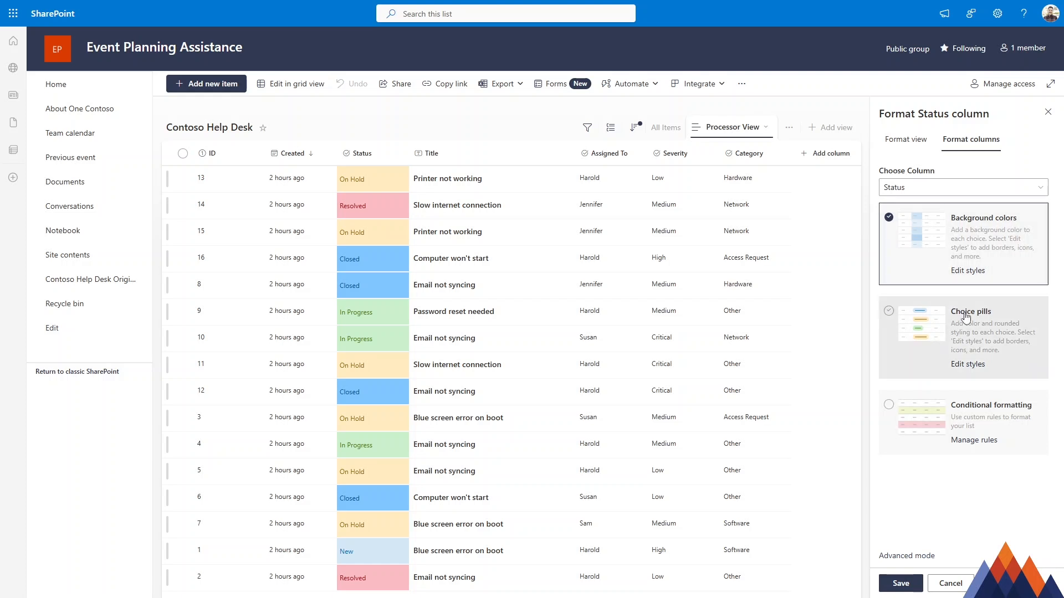
# Step: Switch the Status column to choice pills, try the circled X icon on the Closed pill, and remove the icon
pyautogui.click(889, 312)
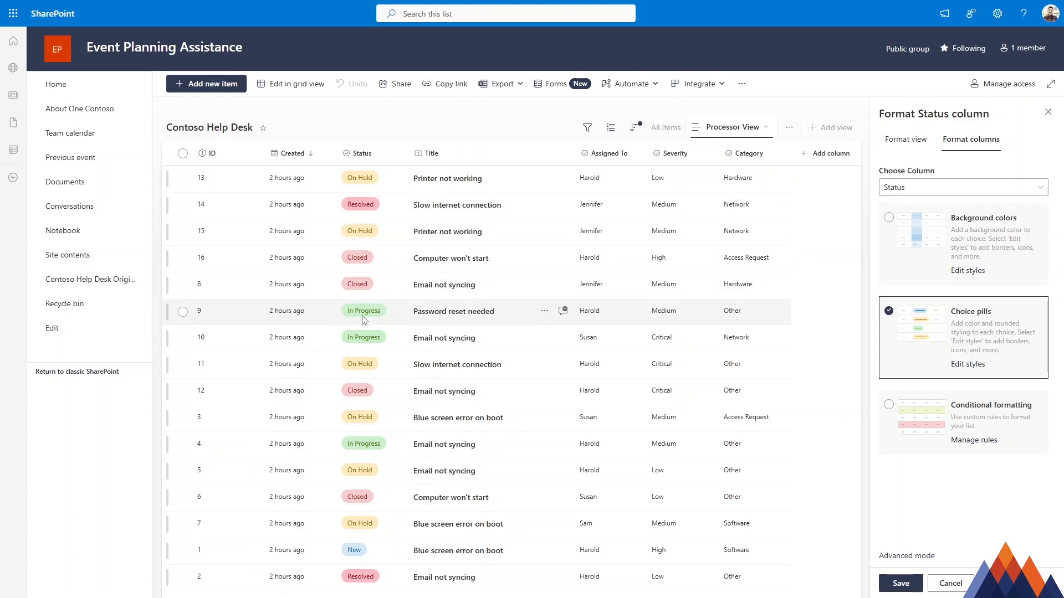
pyautogui.click(958, 365)
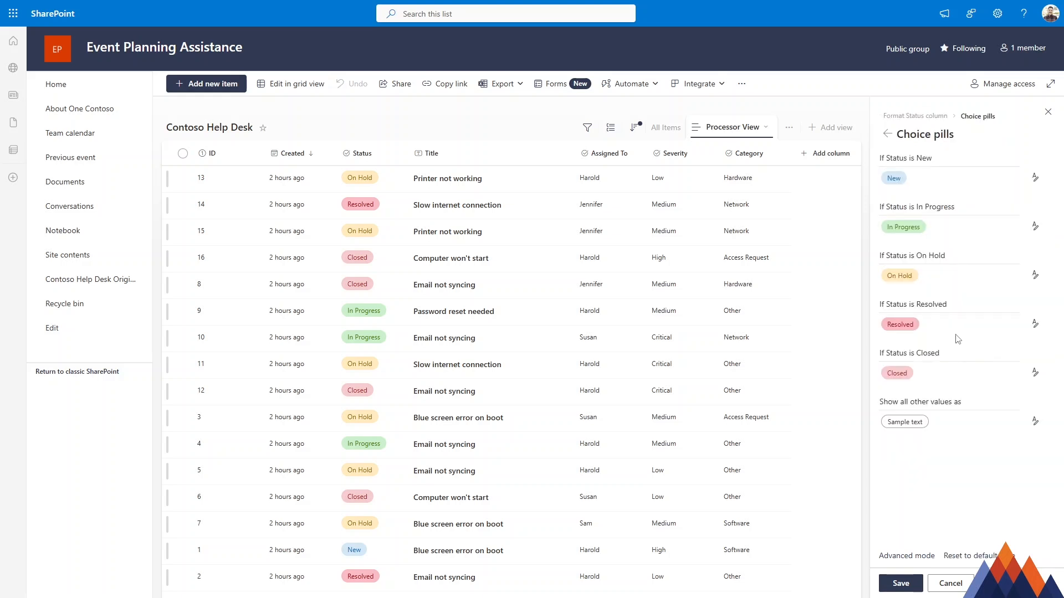
pyautogui.click(1032, 371)
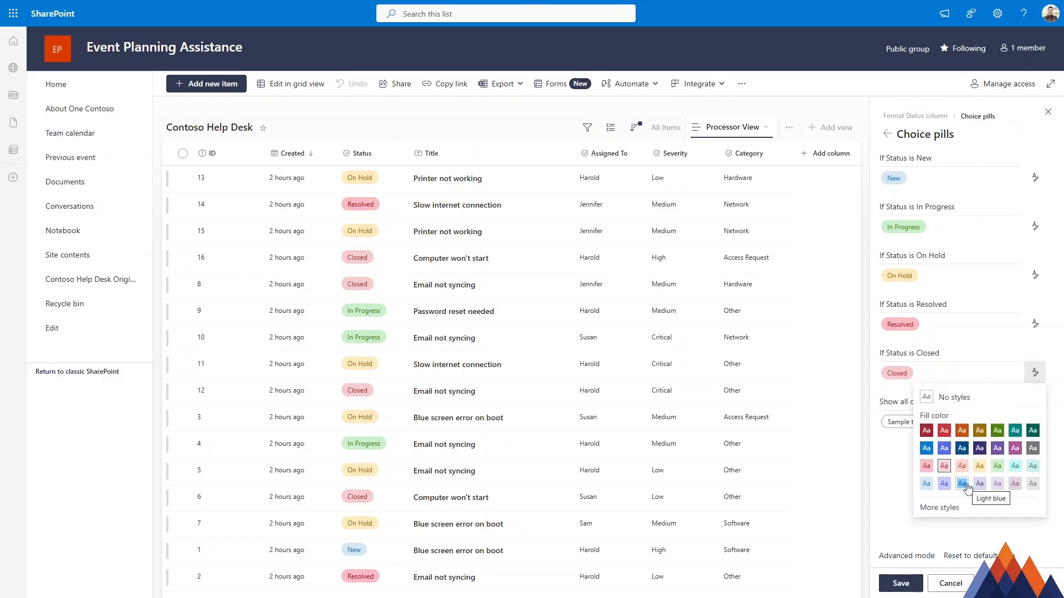
pyautogui.click(944, 509)
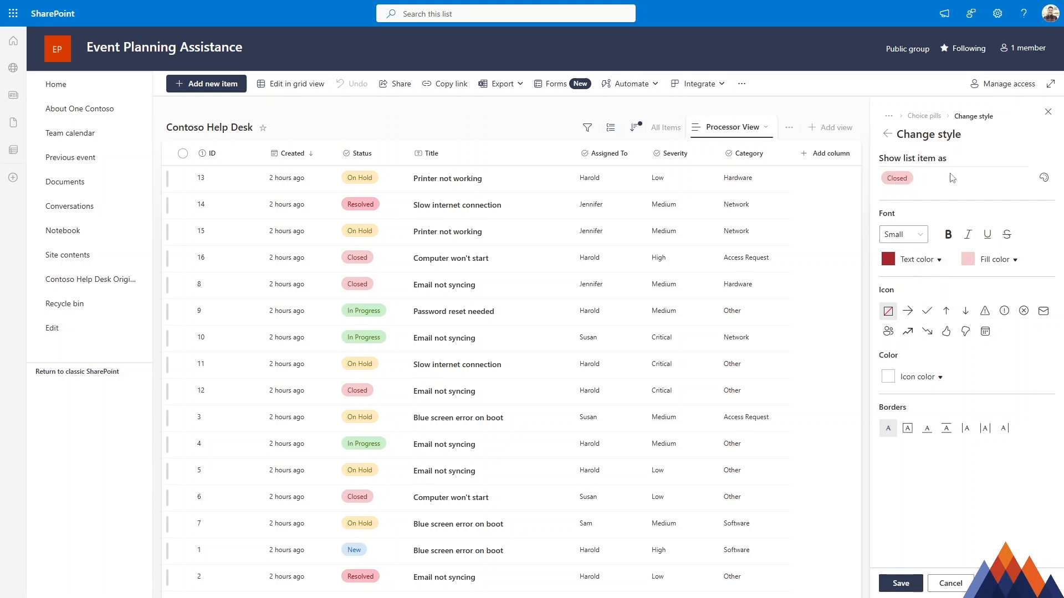
pyautogui.click(1024, 312)
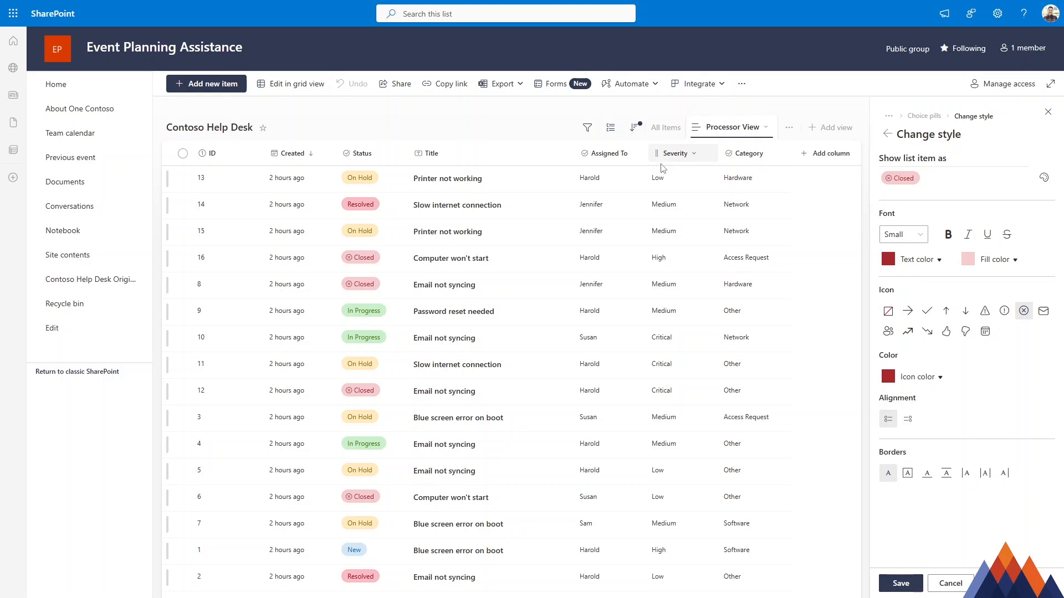
pyautogui.click(888, 312)
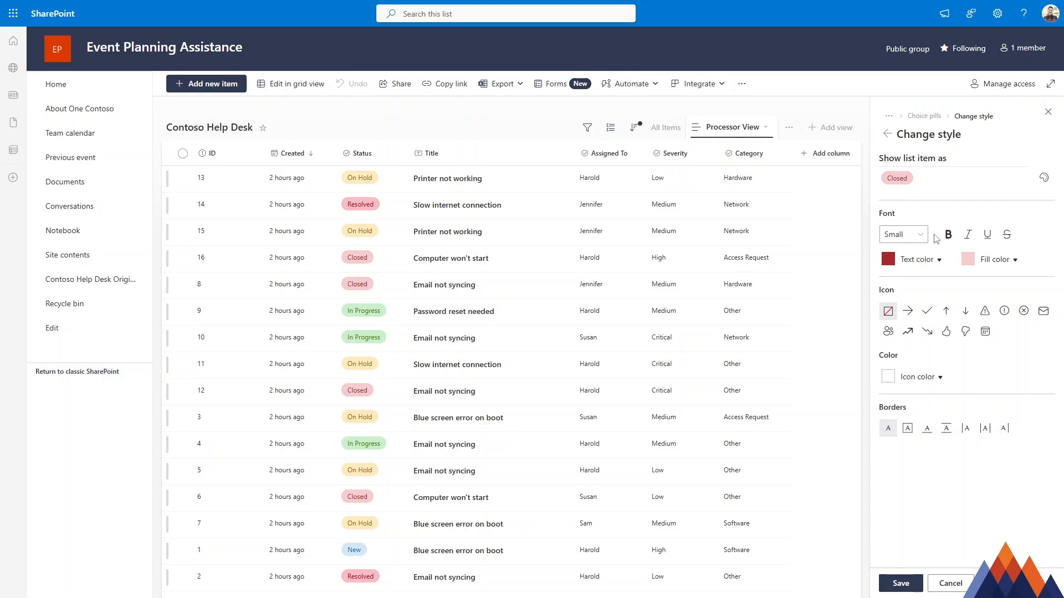
# Step: Review the text color and fill color choices for the Closed pill and return to the Status column's formatting options
pyautogui.click(915, 259)
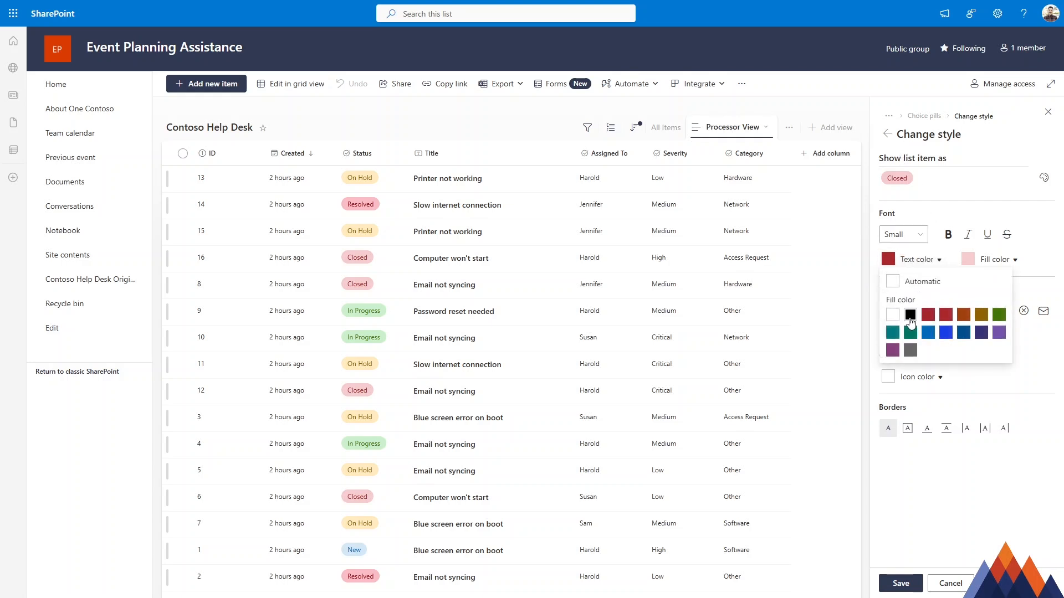
pyautogui.click(991, 260)
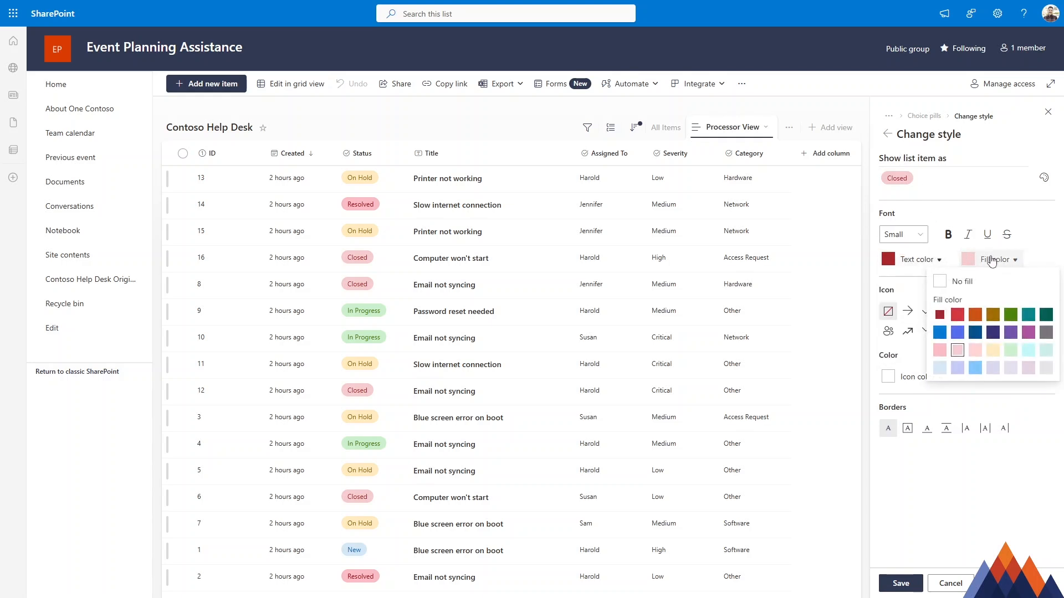
pyautogui.click(970, 206)
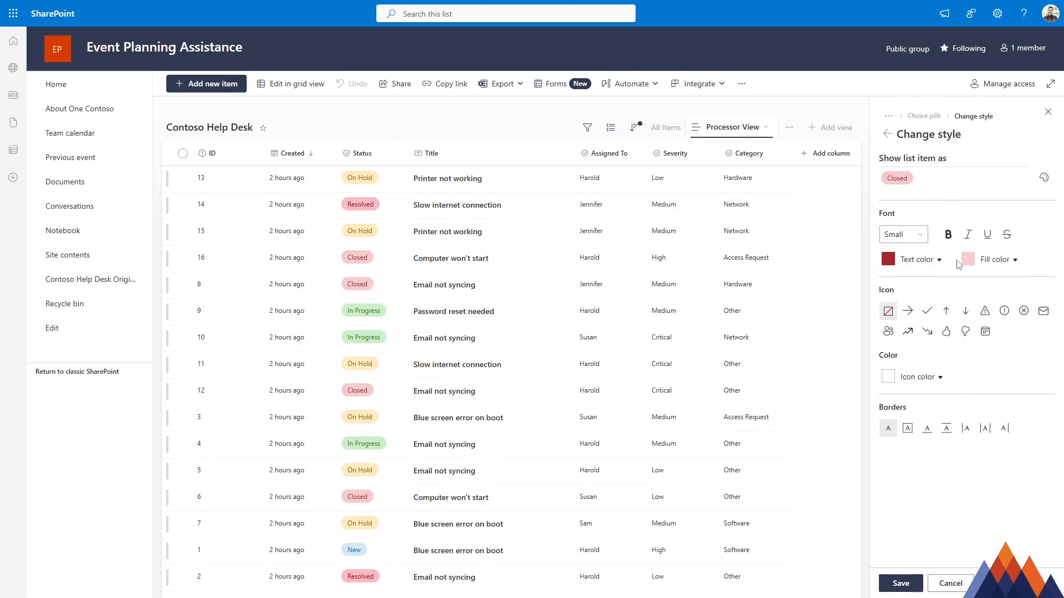
pyautogui.click(885, 135)
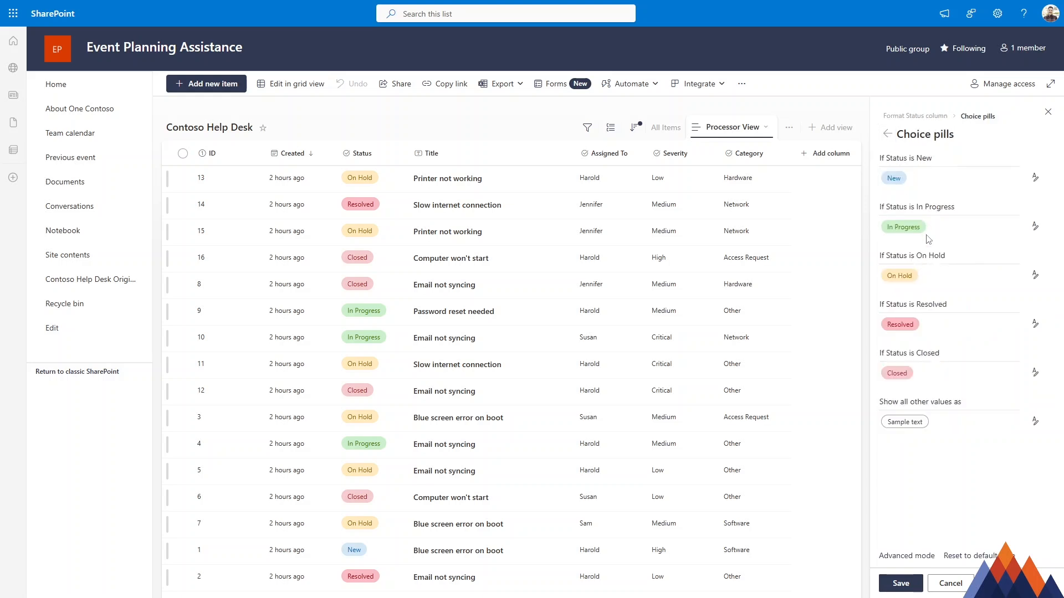
pyautogui.click(886, 135)
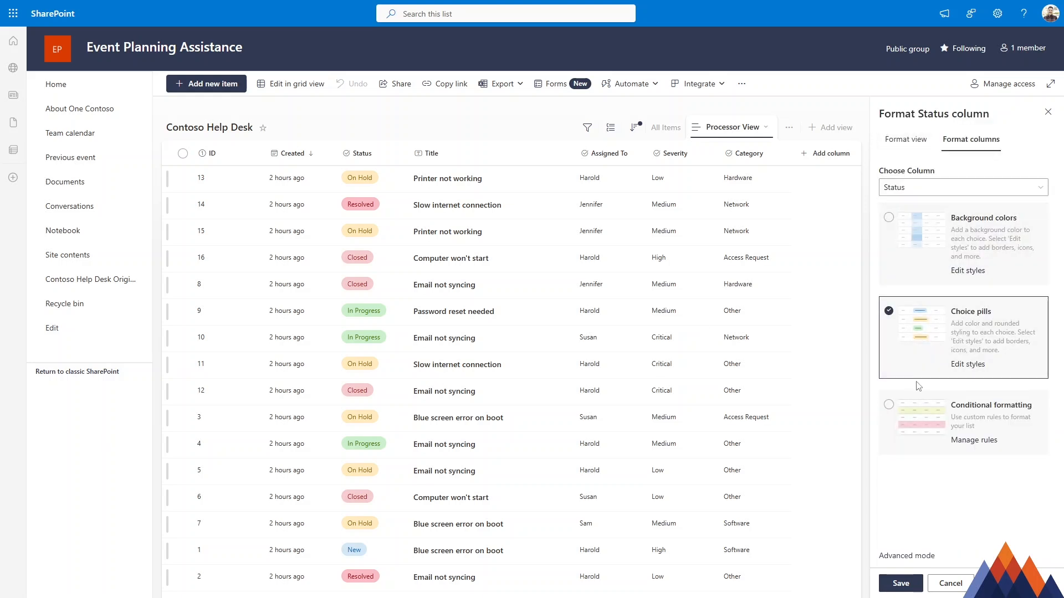
# Step: Try a conditional formatting rule on the Status column that fills it light green when Status is equal to Resolved
pyautogui.click(892, 416)
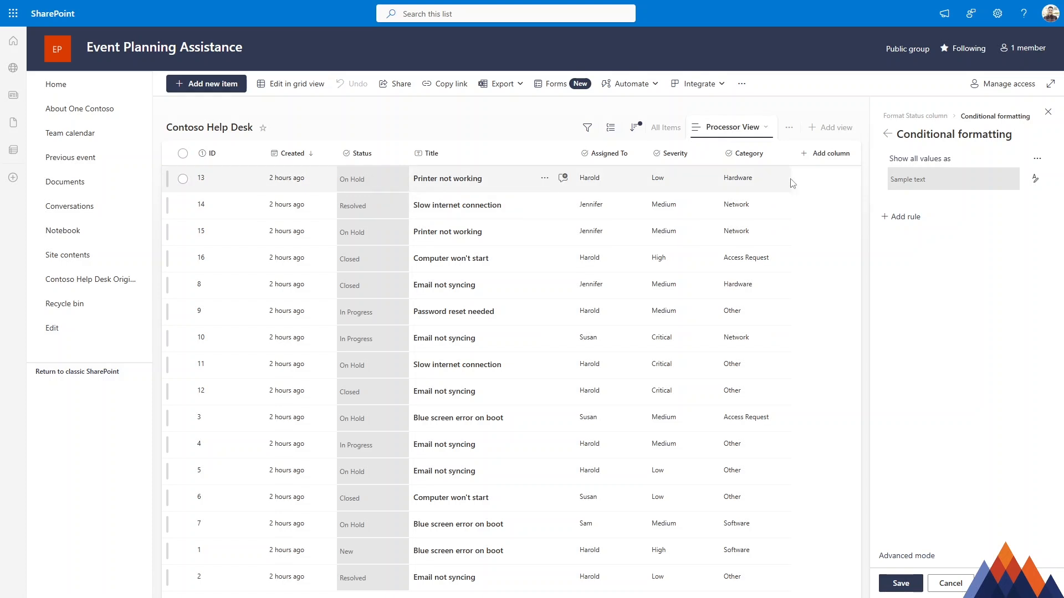
pyautogui.click(1037, 159)
pyautogui.click(984, 180)
pyautogui.click(930, 176)
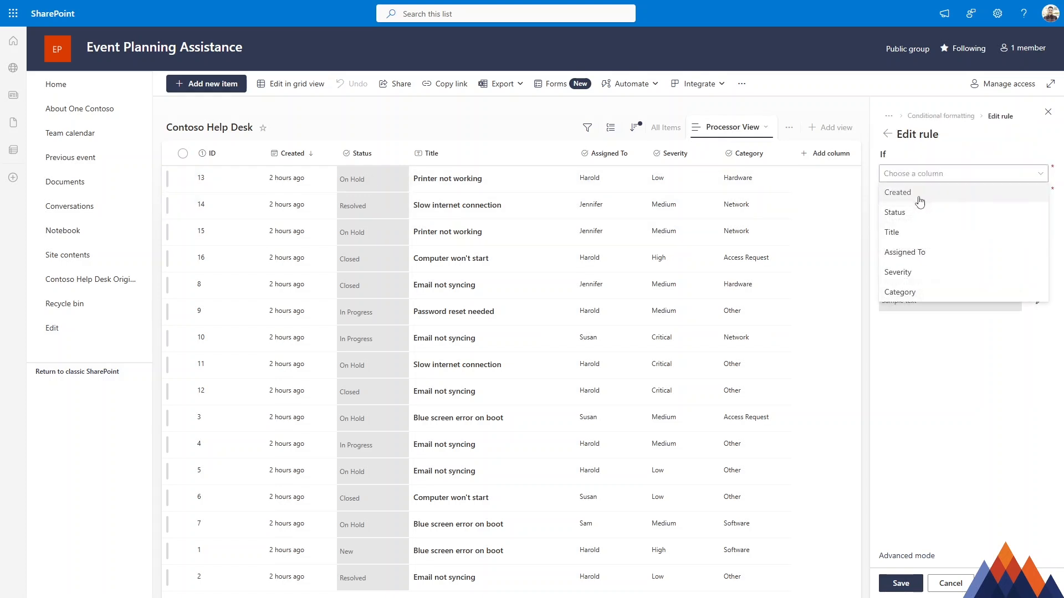
pyautogui.click(914, 211)
pyautogui.click(922, 197)
pyautogui.click(924, 215)
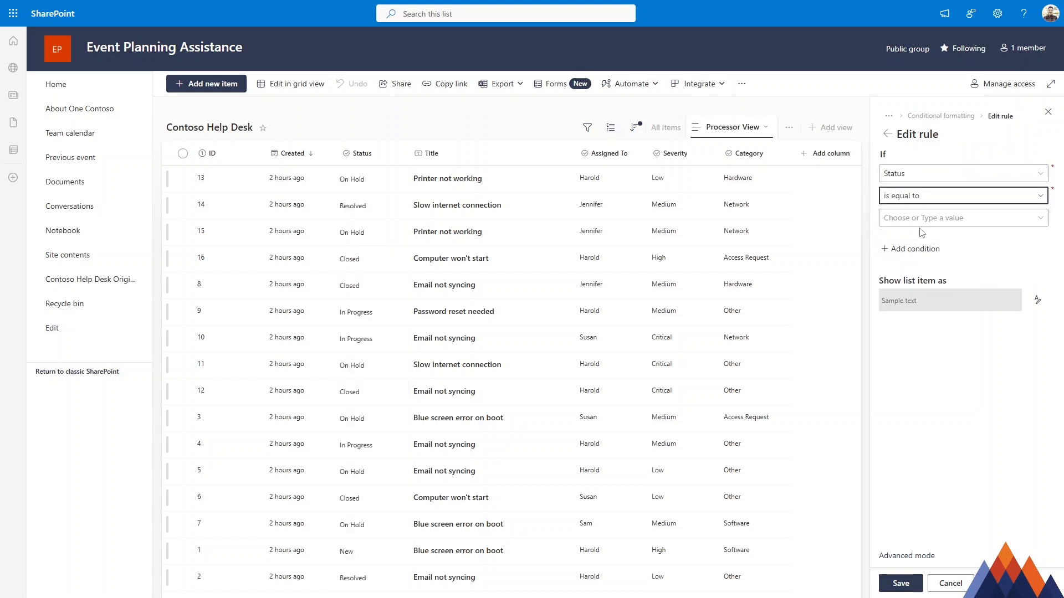
pyautogui.click(925, 218)
pyautogui.click(925, 298)
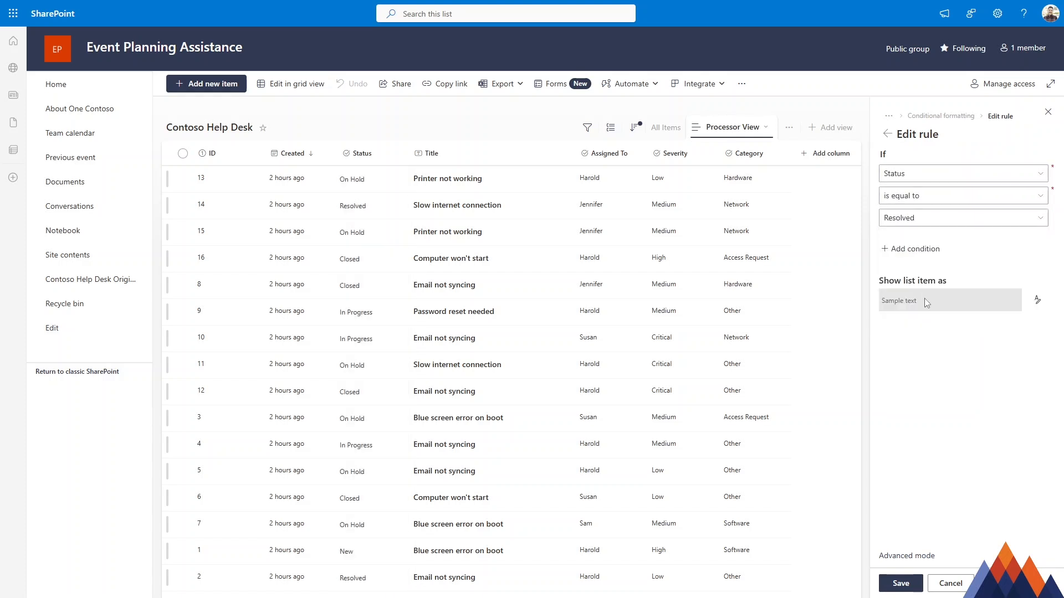
pyautogui.click(1037, 300)
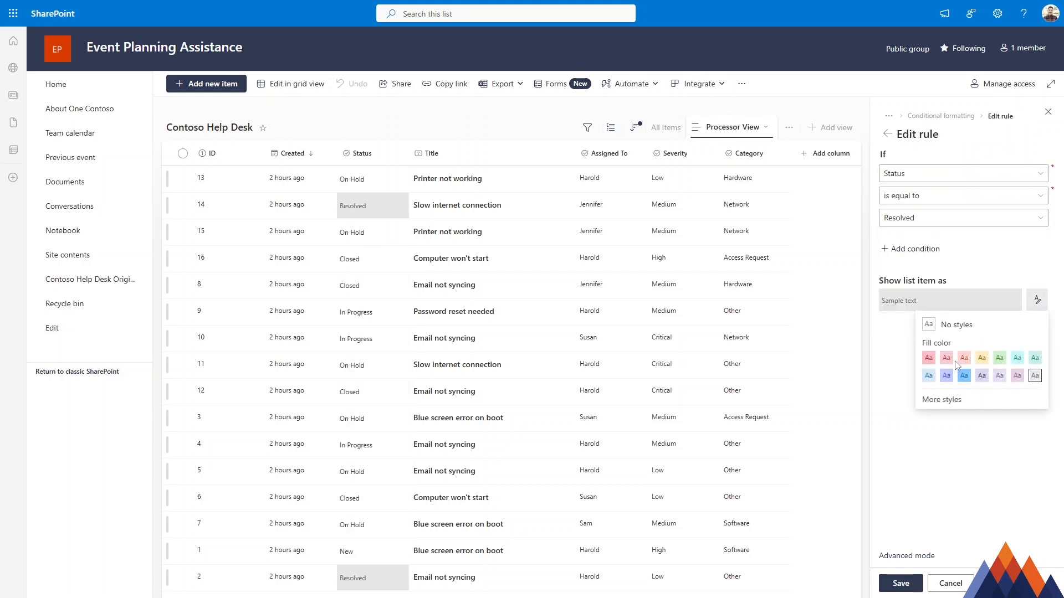
pyautogui.click(999, 358)
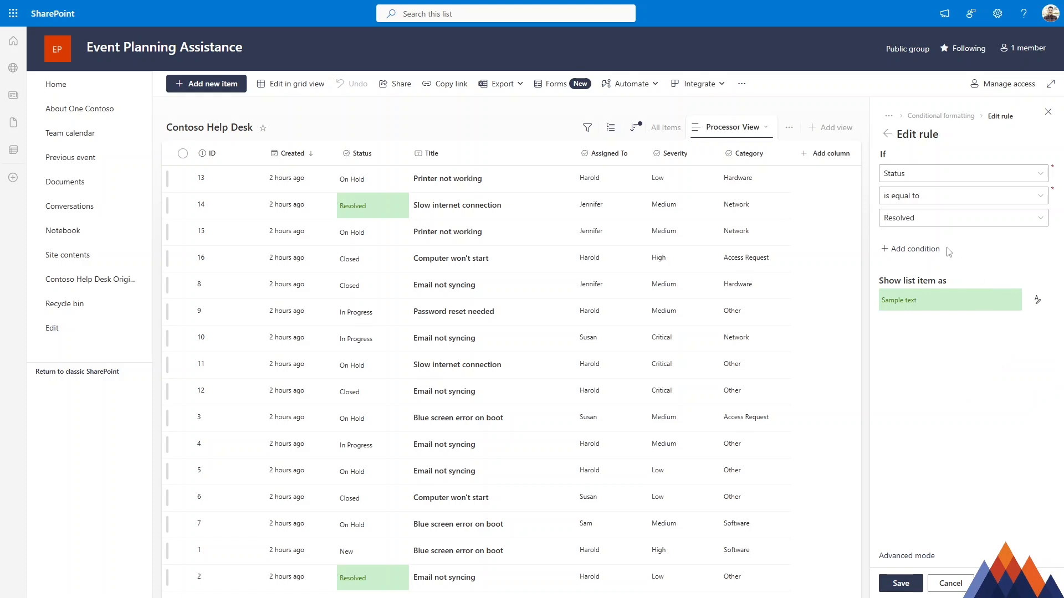
# Step: Try extending the Resolved rule with And if Category is equal to Network and a light blue fill, and leave the rule
pyautogui.click(925, 250)
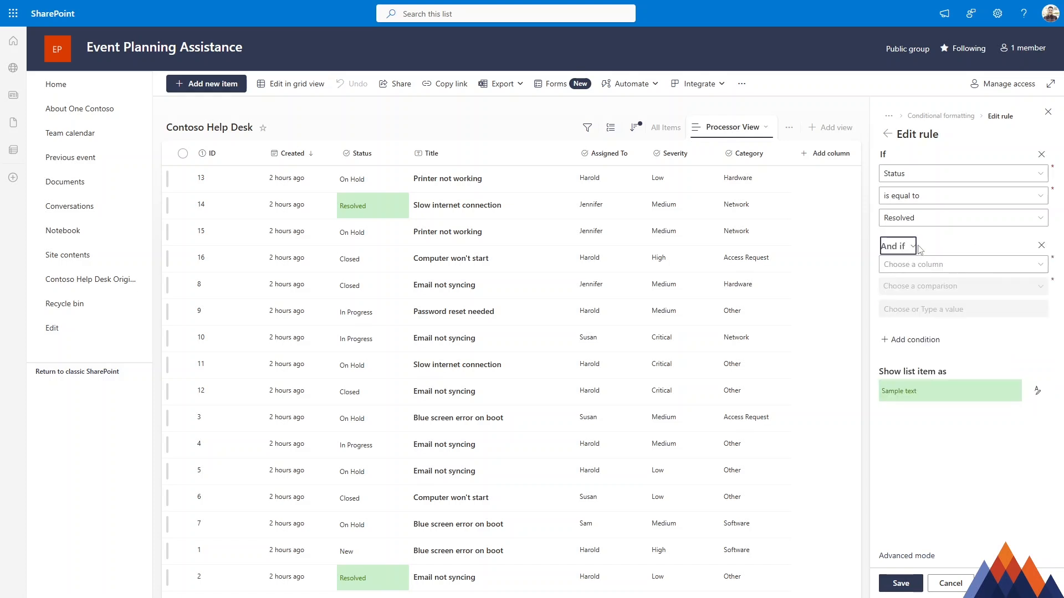
pyautogui.click(940, 268)
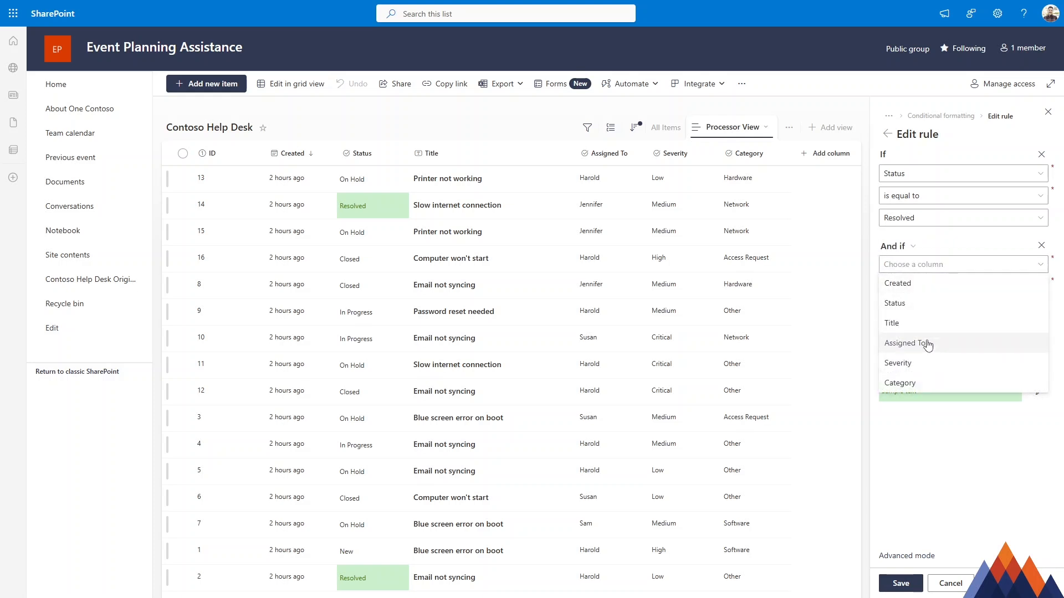
pyautogui.click(920, 383)
pyautogui.click(923, 287)
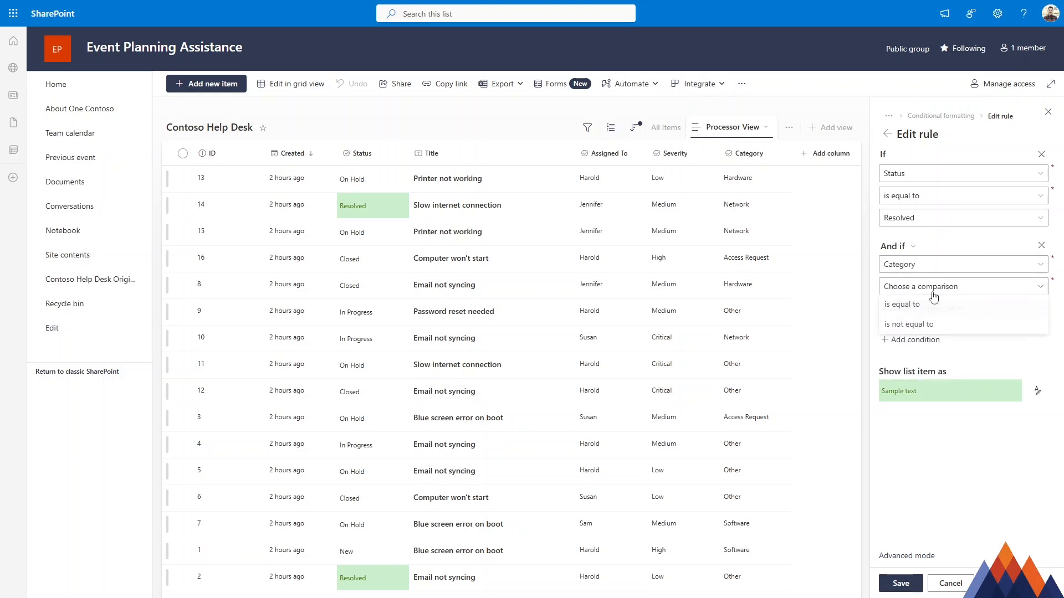
pyautogui.click(923, 308)
pyautogui.click(926, 308)
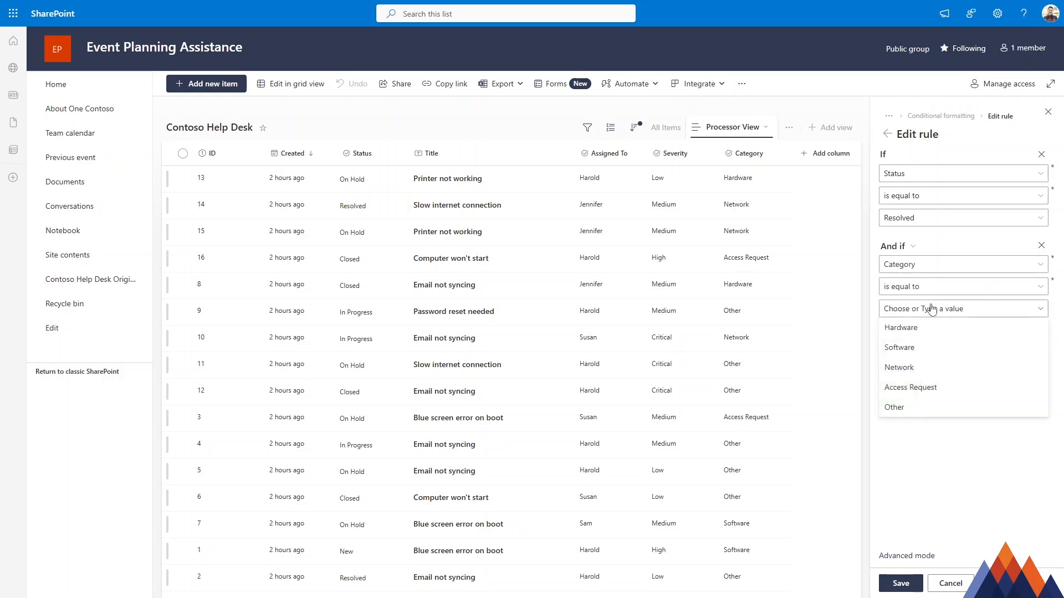
pyautogui.click(910, 370)
pyautogui.click(1037, 391)
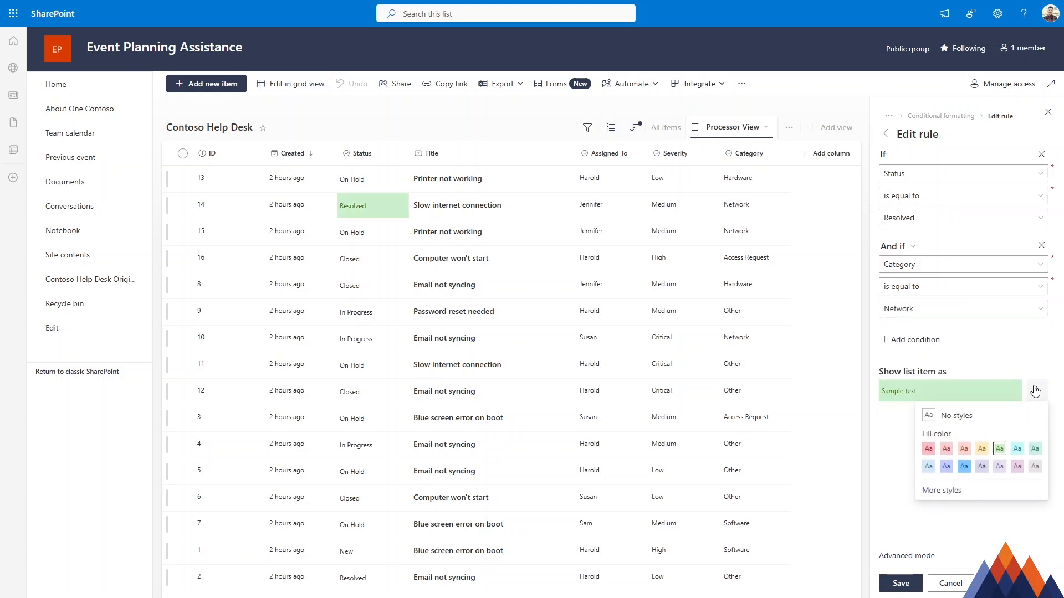
pyautogui.click(970, 469)
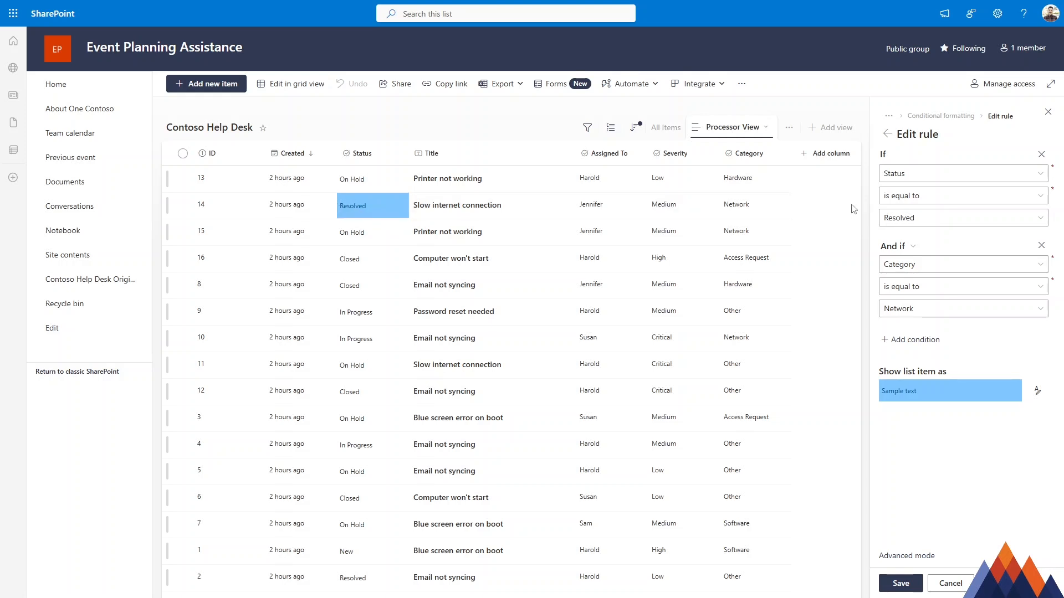
pyautogui.click(920, 340)
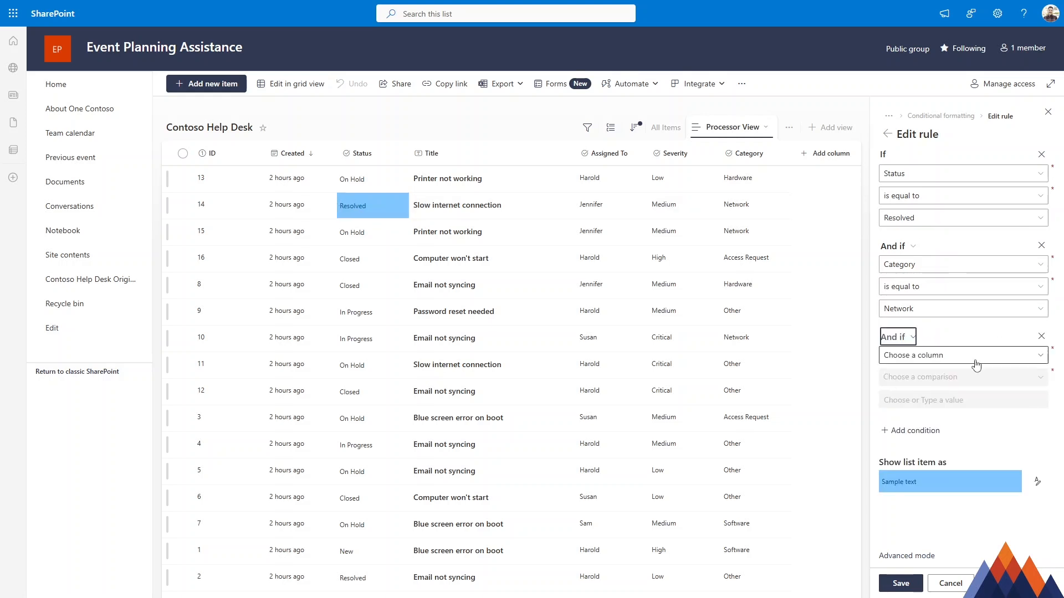
pyautogui.click(887, 133)
pyautogui.click(887, 134)
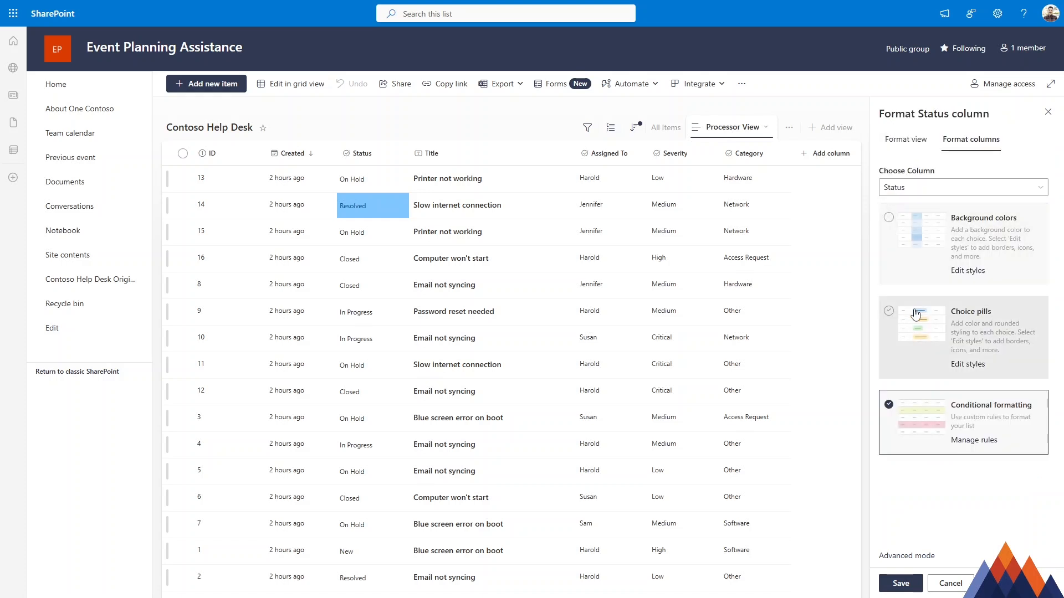
# Step: Apply the Choice pills style to the Status column and save the formatting
pyautogui.click(889, 311)
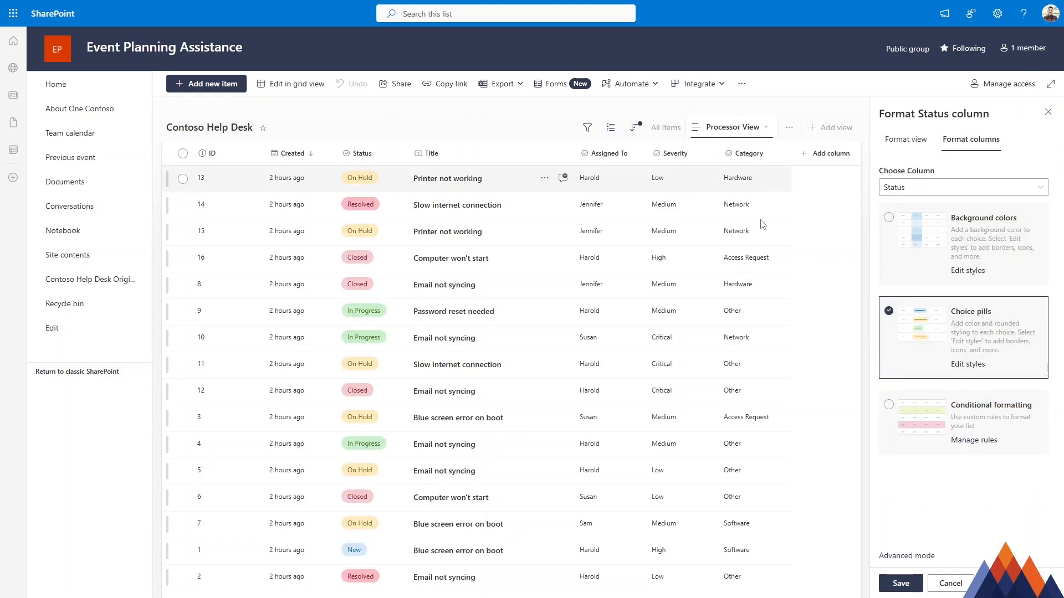
pyautogui.click(913, 583)
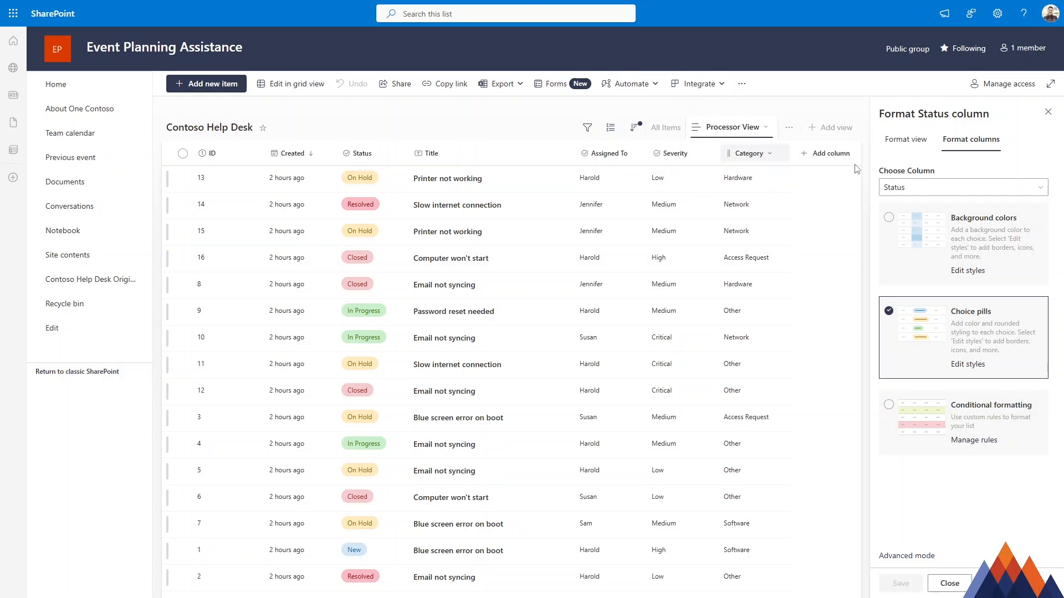
# Step: Switch the formatting to the Severity column and apply the Choice pills style
pyautogui.click(909, 187)
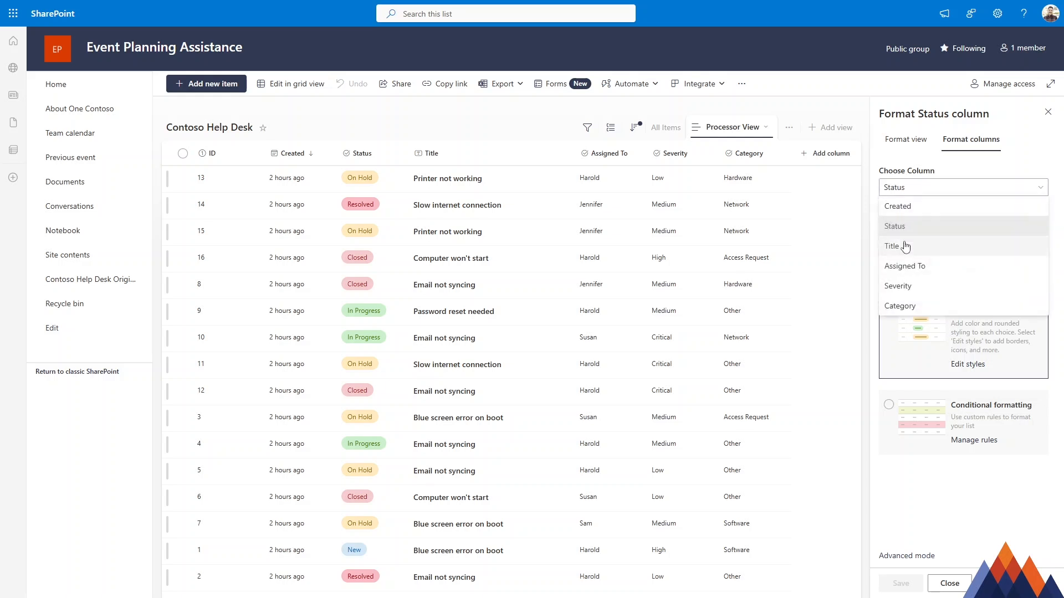
pyautogui.click(906, 285)
pyautogui.click(956, 323)
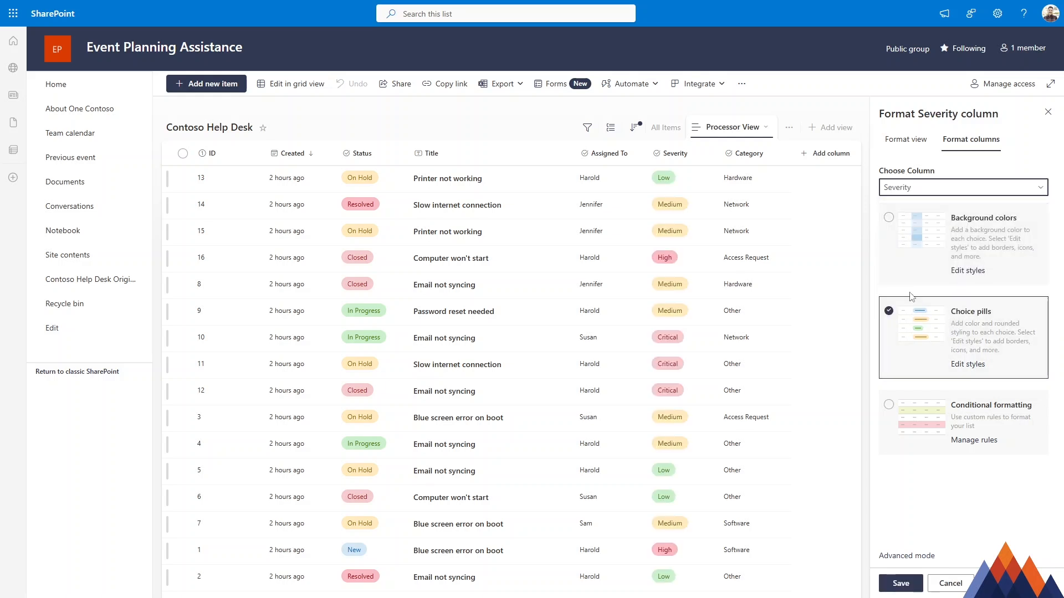
# Step: Add a down arrow icon to the Low pill in the Severity choice pill styles and save it
pyautogui.click(966, 363)
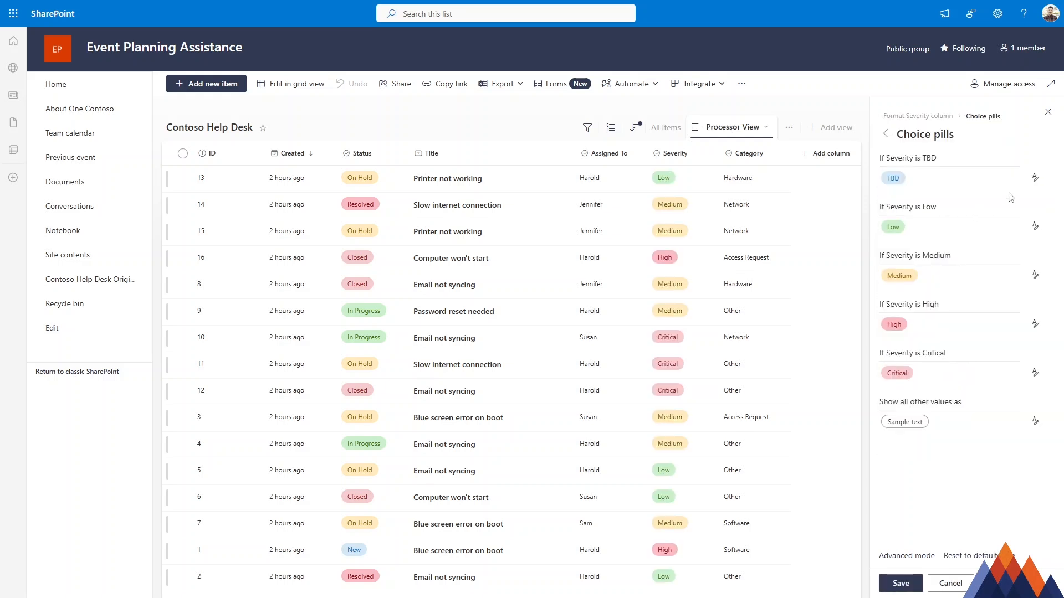
pyautogui.click(1031, 233)
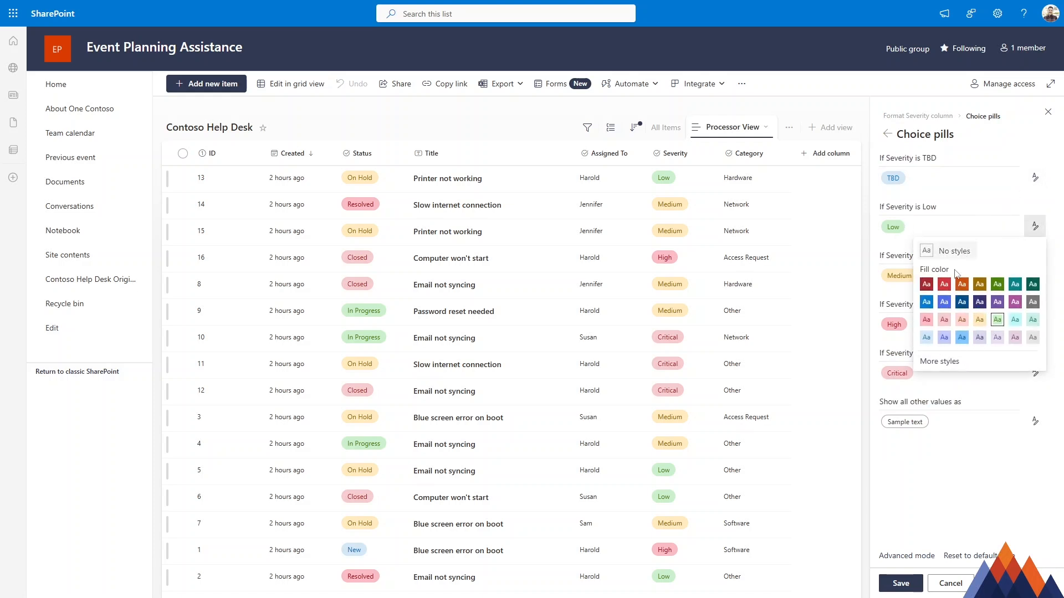
pyautogui.click(939, 361)
pyautogui.click(965, 311)
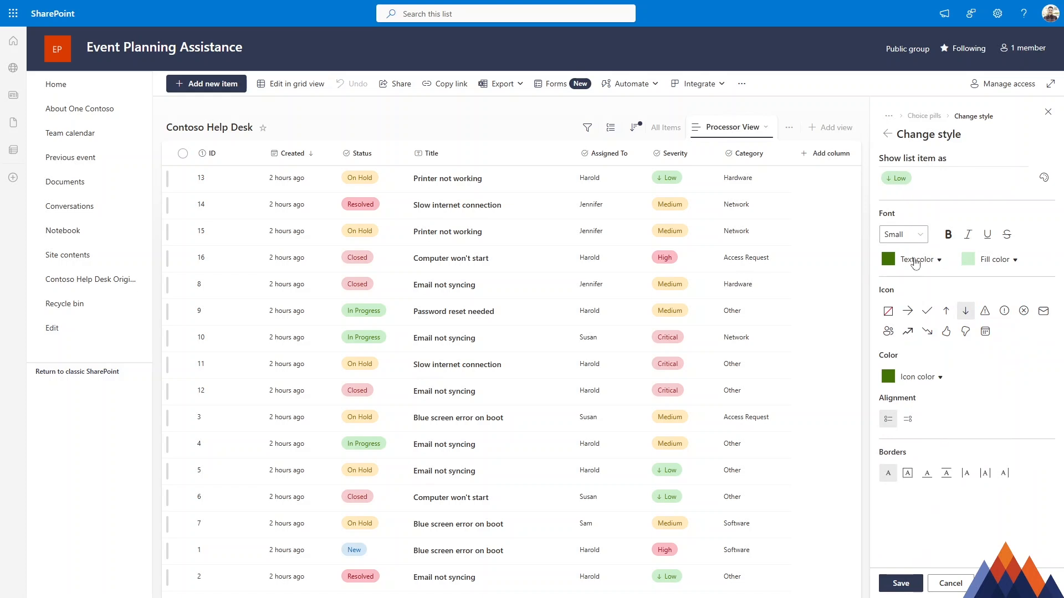
pyautogui.click(889, 590)
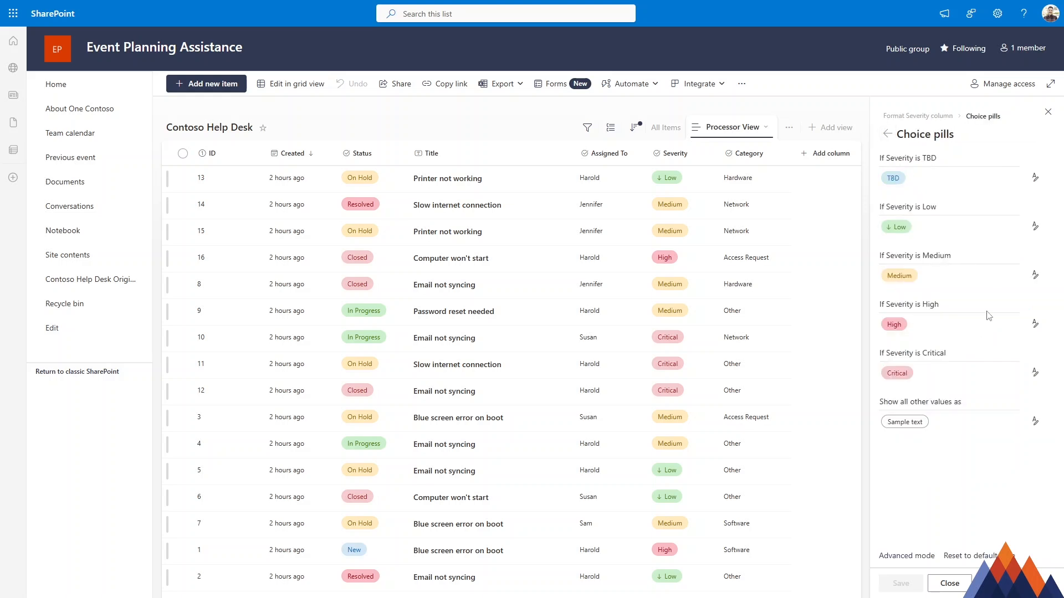
# Step: Add an up arrow icon to the High severity pill, save it and return to the choice pills list
pyautogui.click(1034, 323)
pyautogui.click(940, 459)
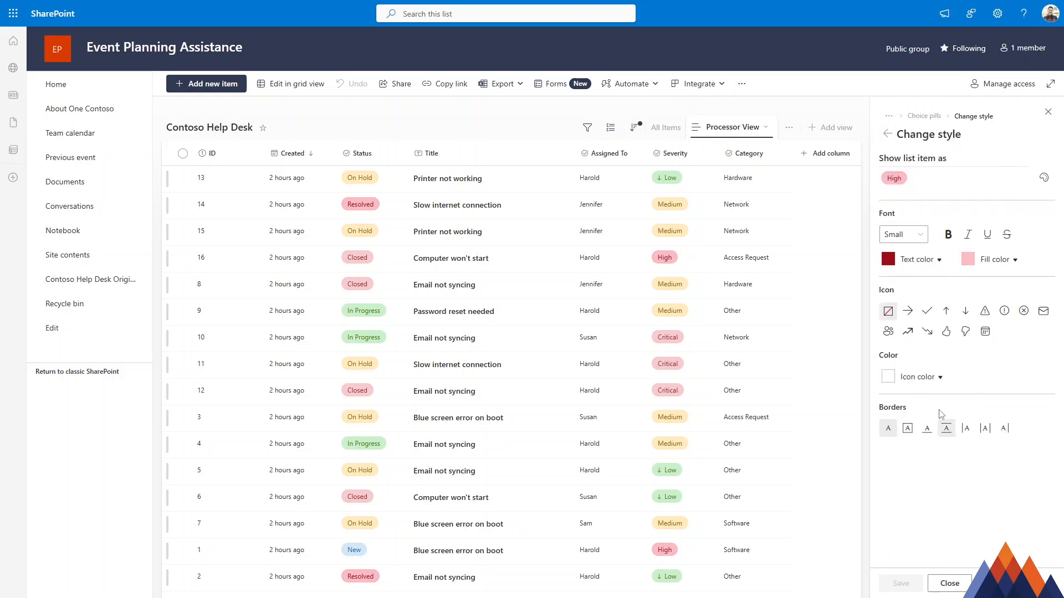
pyautogui.click(945, 310)
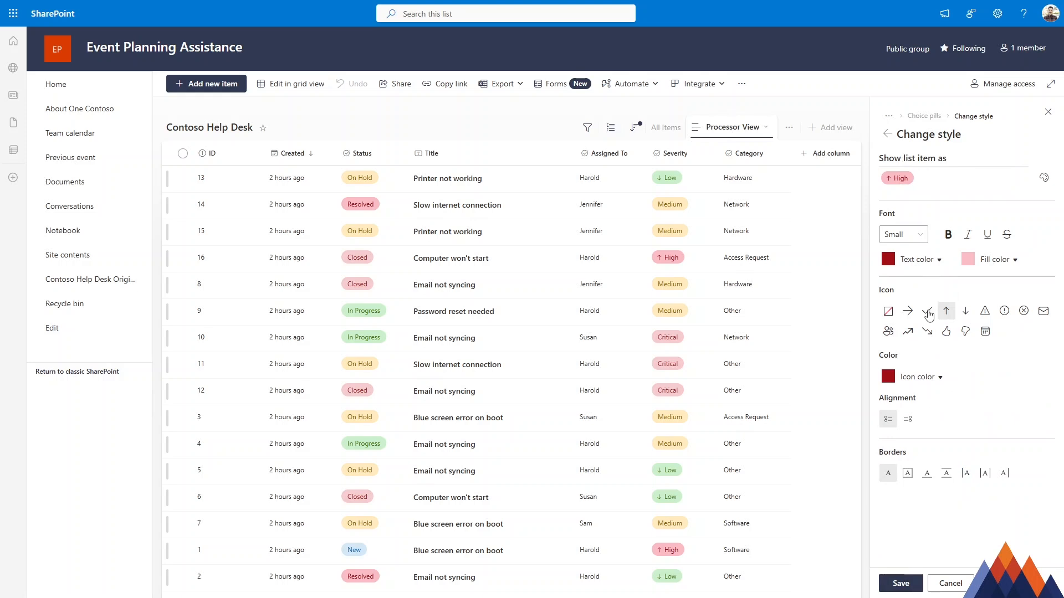
pyautogui.click(907, 585)
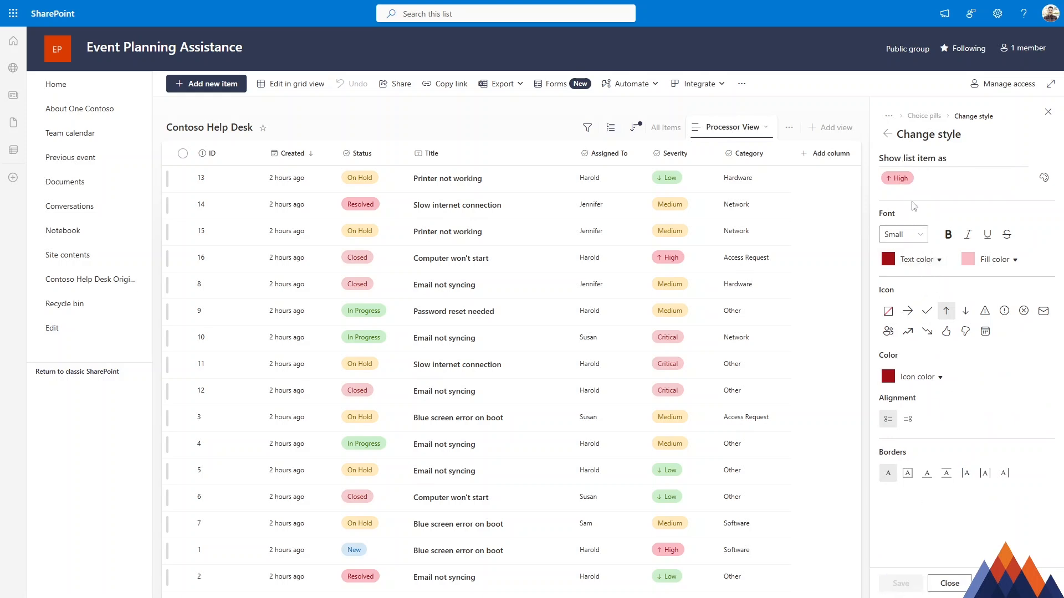
pyautogui.click(886, 139)
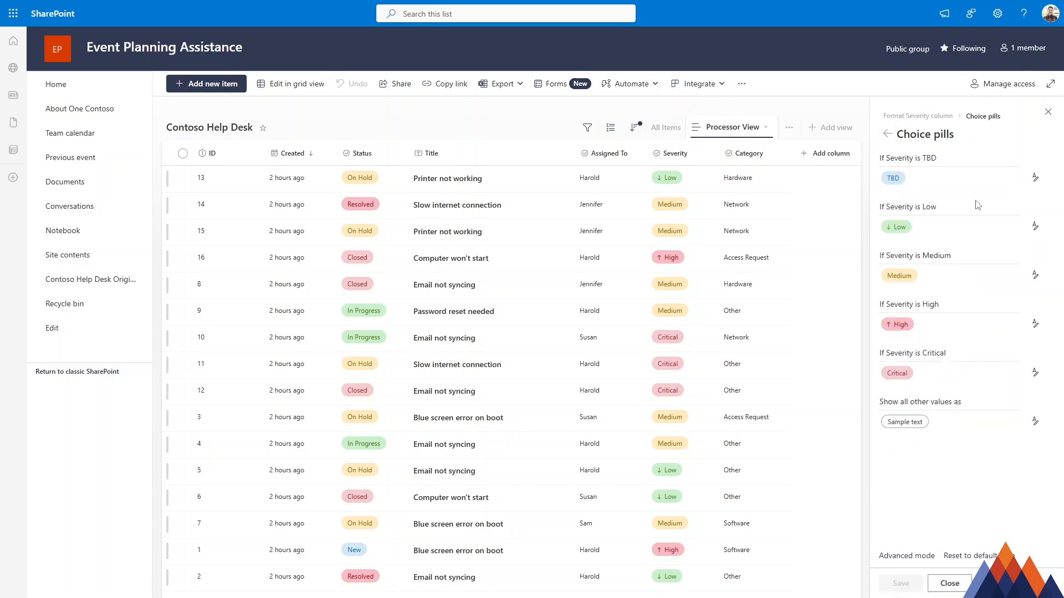
# Step: Give the Critical severity pill a dark red fill and a warning triangle icon, save it and return to the choice pills list
pyautogui.click(1034, 372)
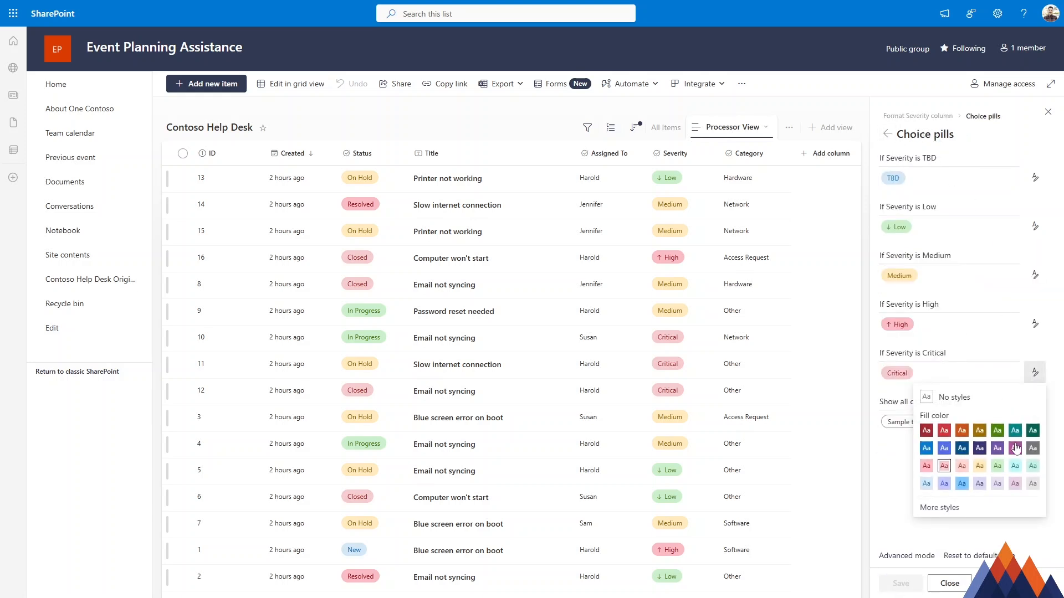
pyautogui.click(926, 430)
pyautogui.click(1034, 373)
pyautogui.click(949, 507)
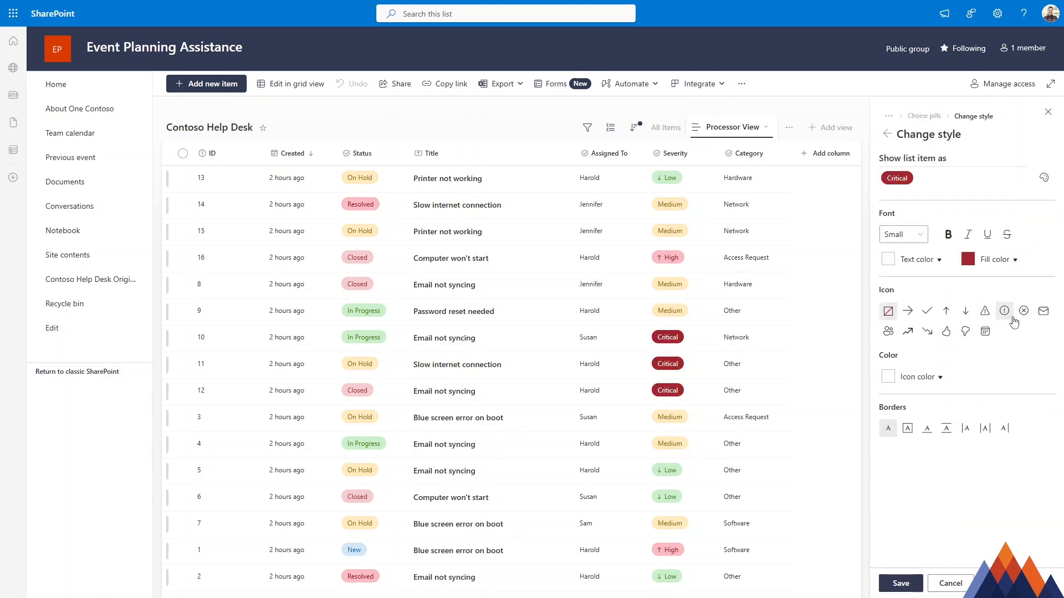
pyautogui.click(985, 310)
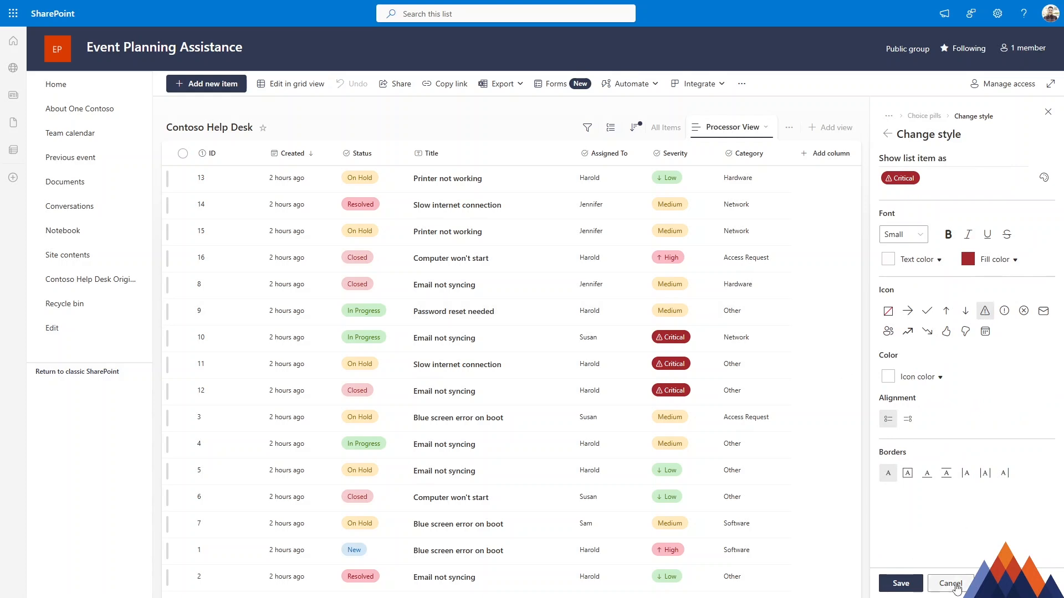
pyautogui.click(900, 581)
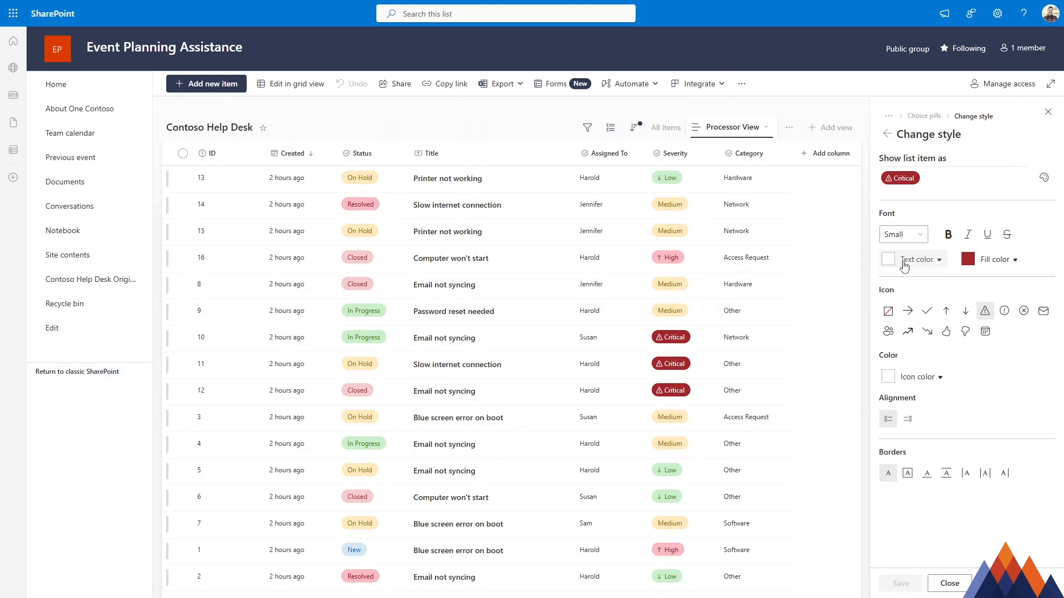
pyautogui.click(888, 135)
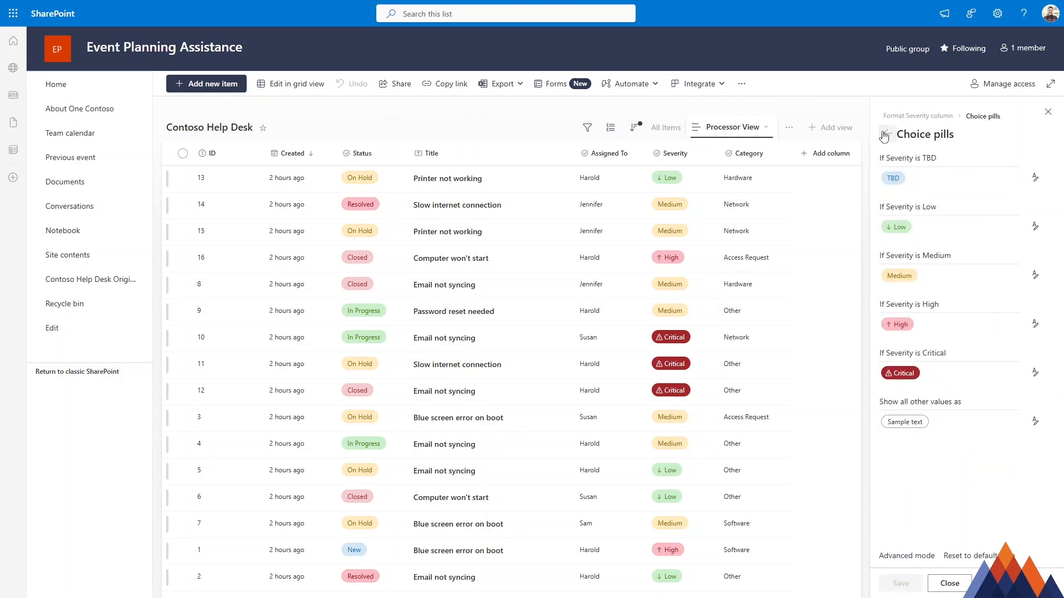